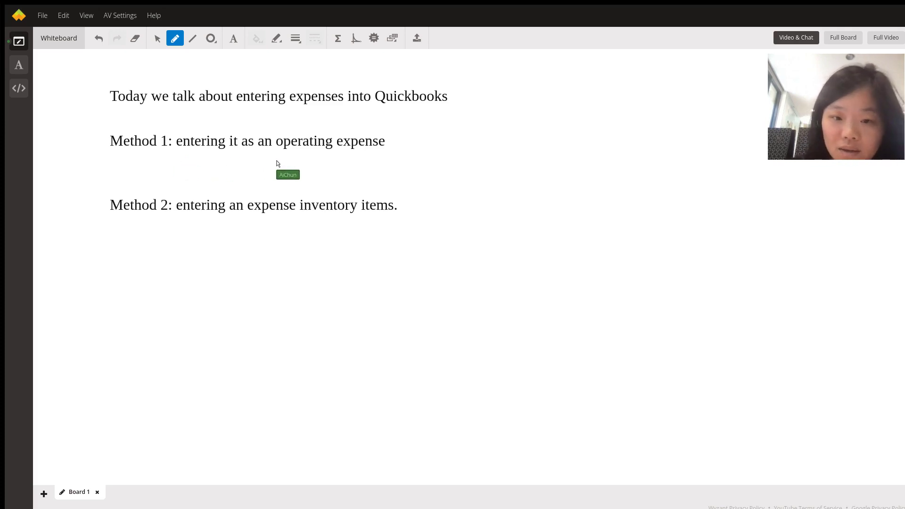
Add the note "P&L ( income statements)" on the line below Method 1 on the whiteboard.
type("P&")
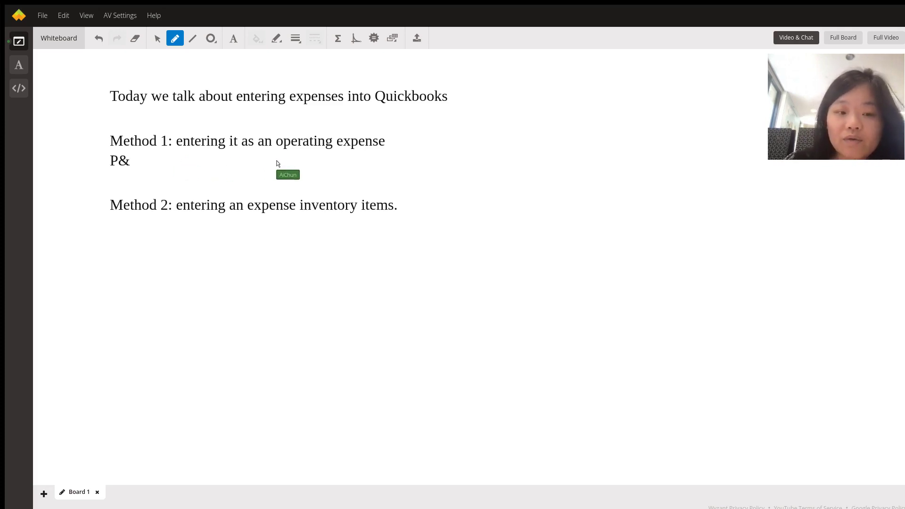
type("L ( income sta")
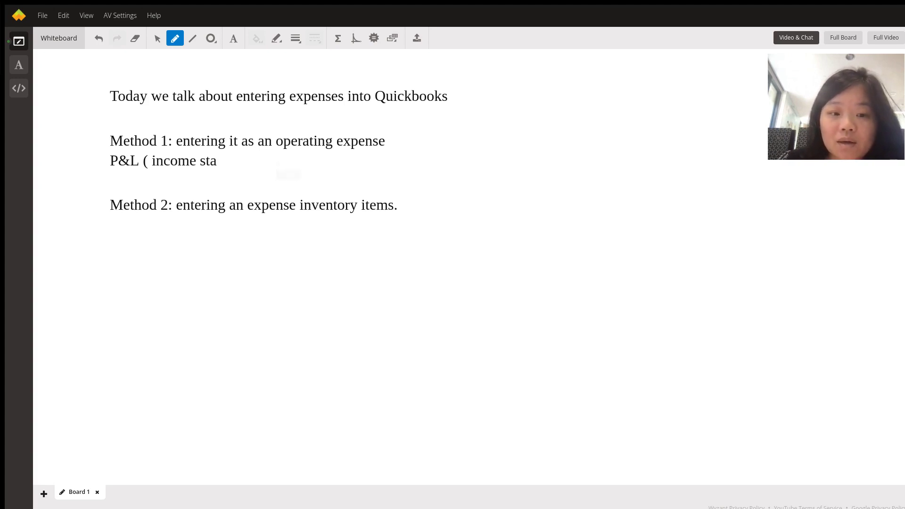
type("tements)")
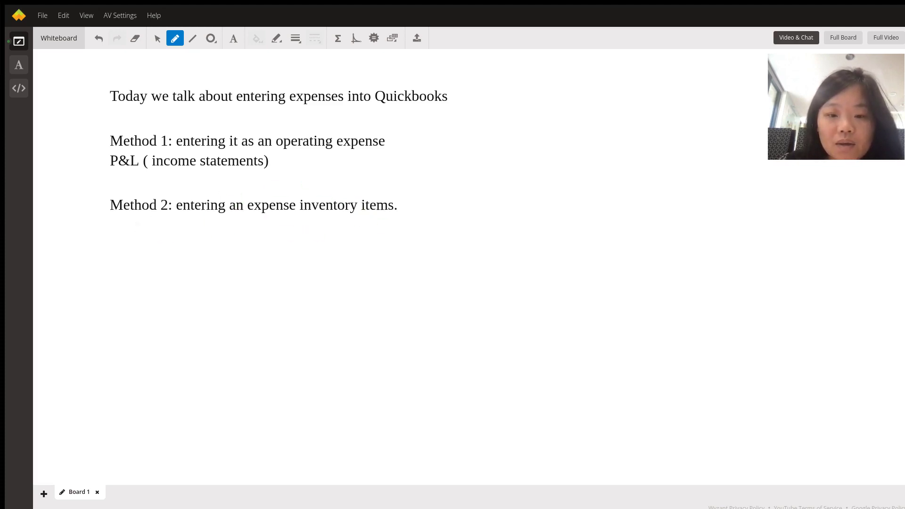
Add the note "Balanced sheets ( inventory assets, and bank/ cash )" below Method 2 on the whiteboard.
type("Balanced sheets ( invenotry")
key("BackSpace")
key("BackSpace")
key("BackSpace")
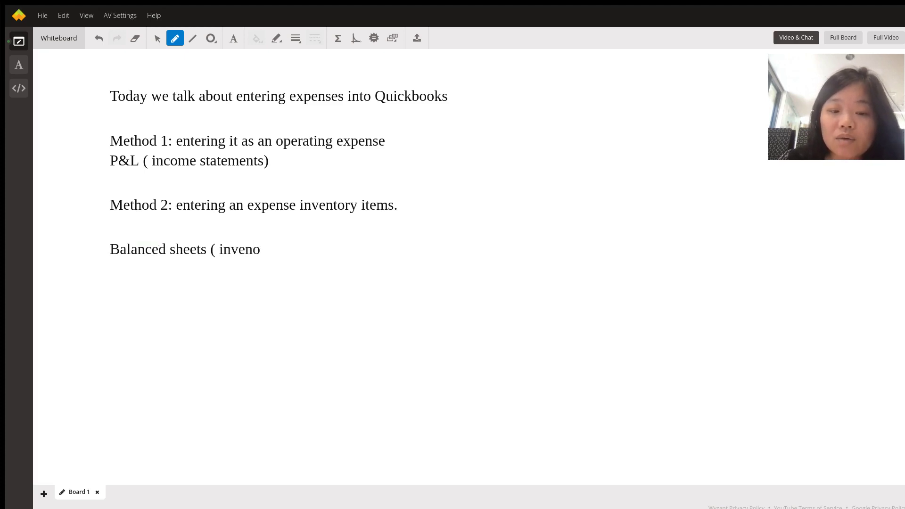
type("tory")
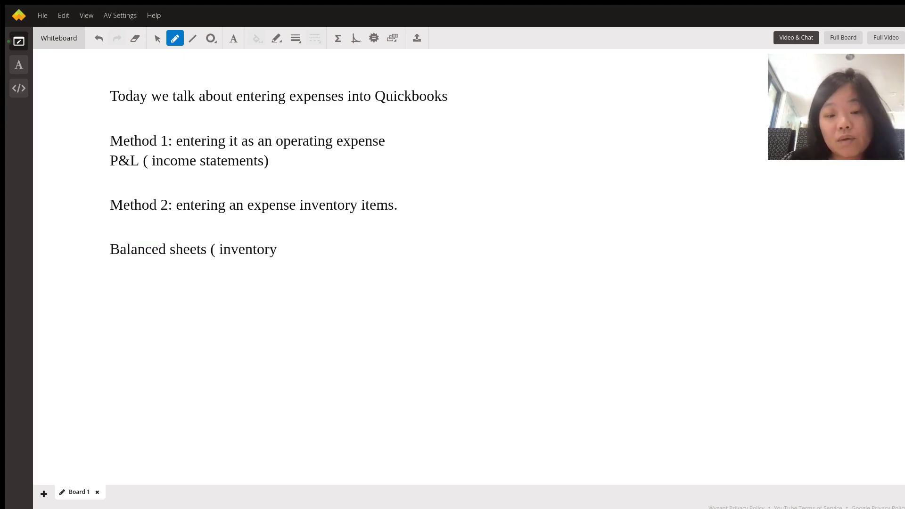
type(" ass")
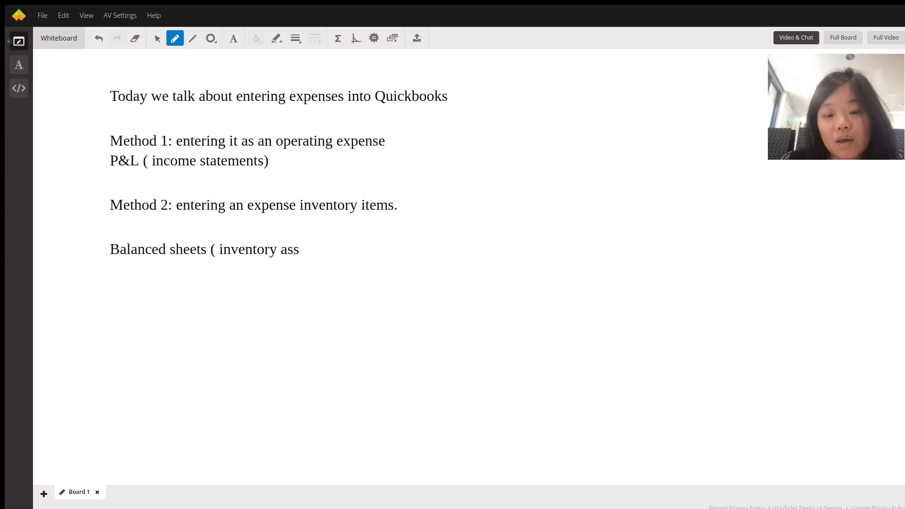
type("ets, and")
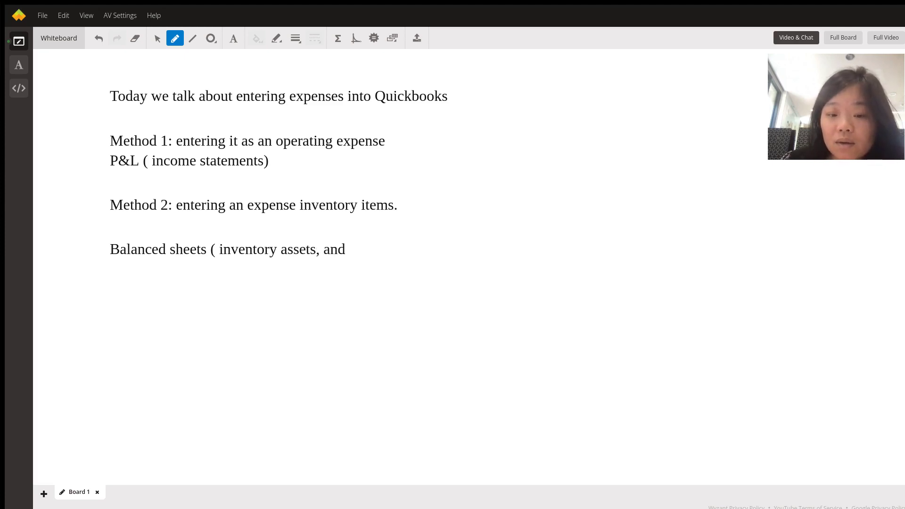
type(" bank")
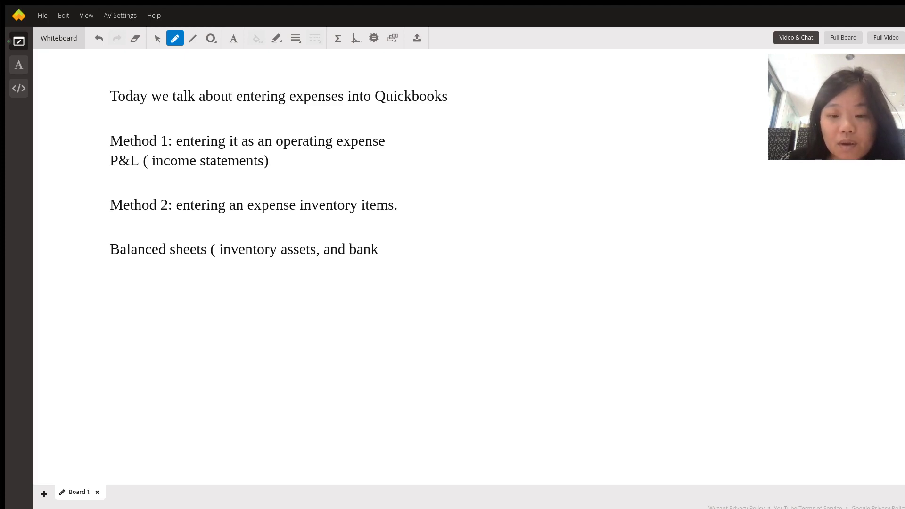
type("/ cash )")
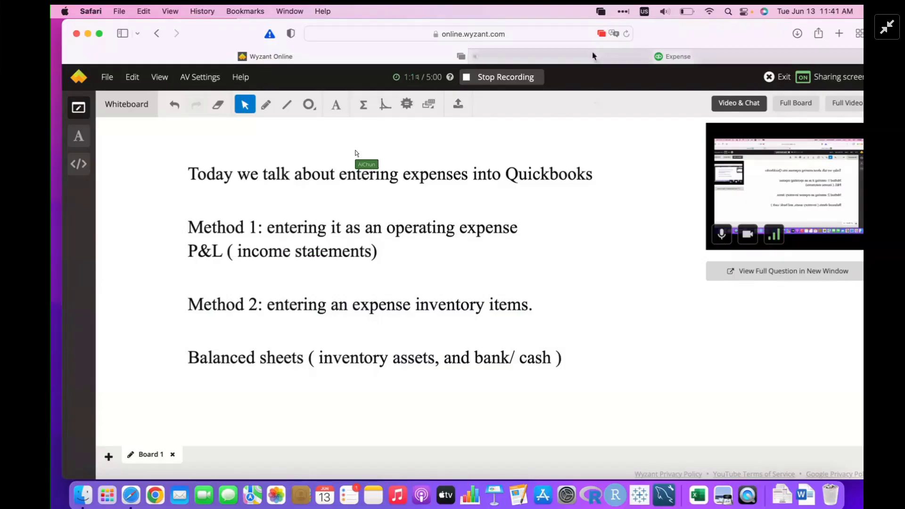
Switch to QuickBooks Online and start a new expense from the expense transactions list.
left_click(592, 61)
mouse_move(108, 163)
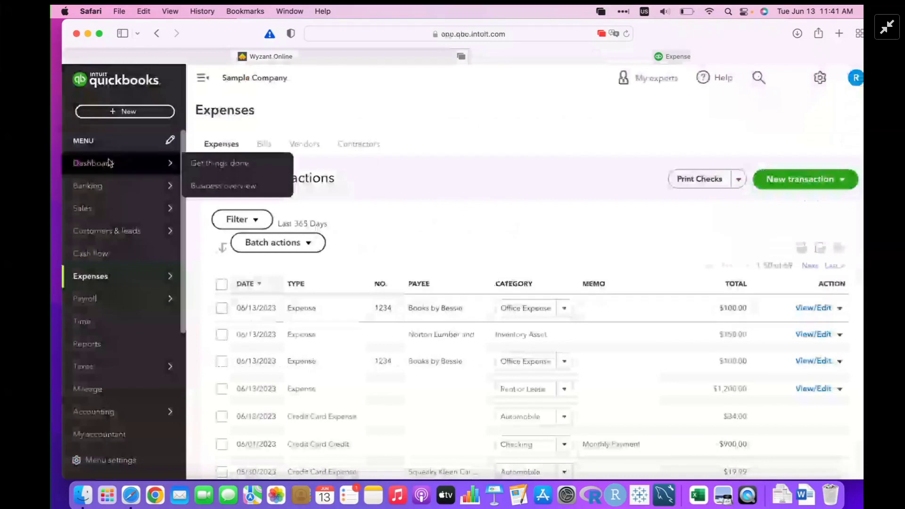
left_click(110, 163)
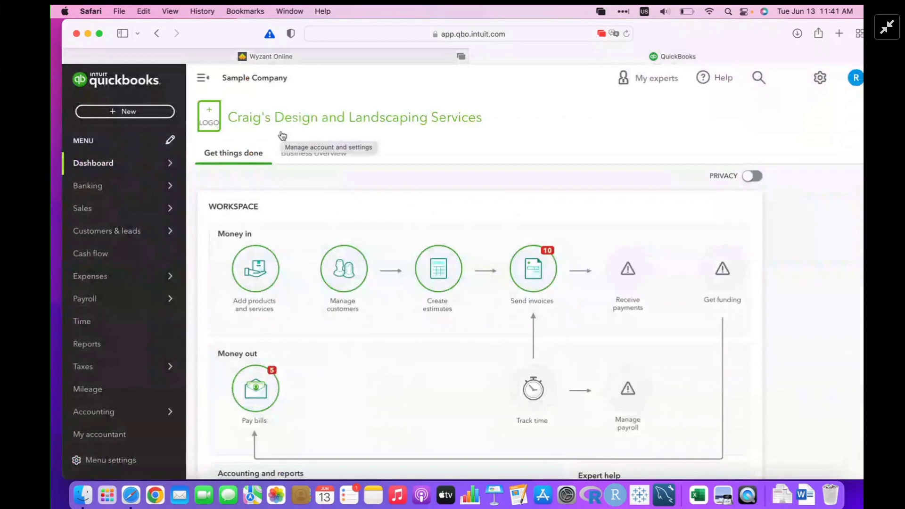
mouse_move(122, 208)
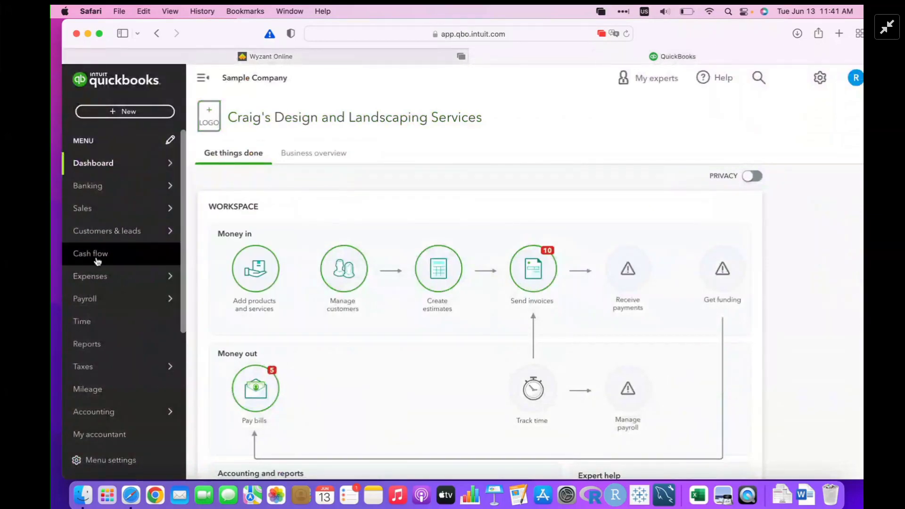
mouse_move(108, 285)
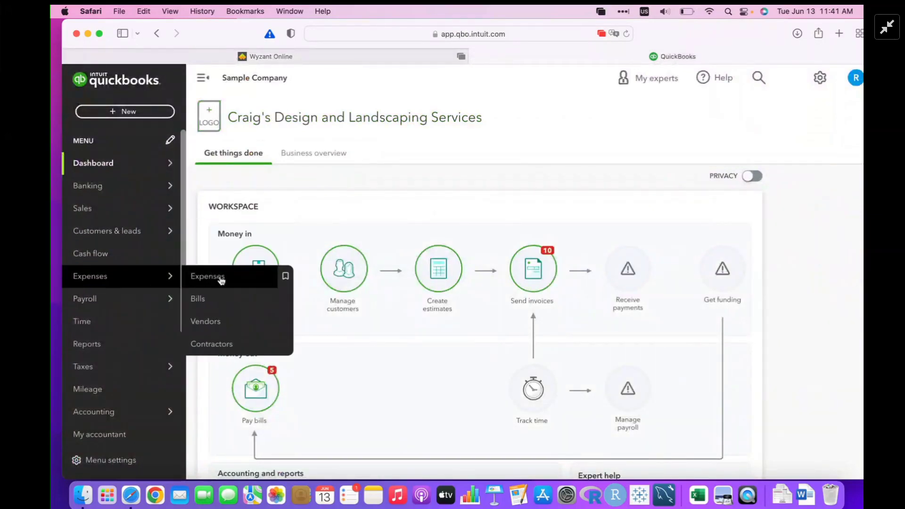
left_click(200, 278)
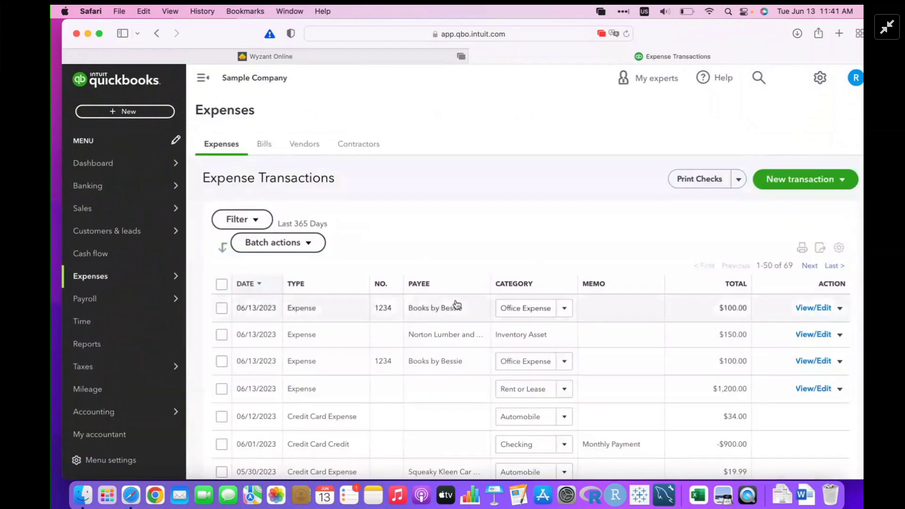
left_click(803, 185)
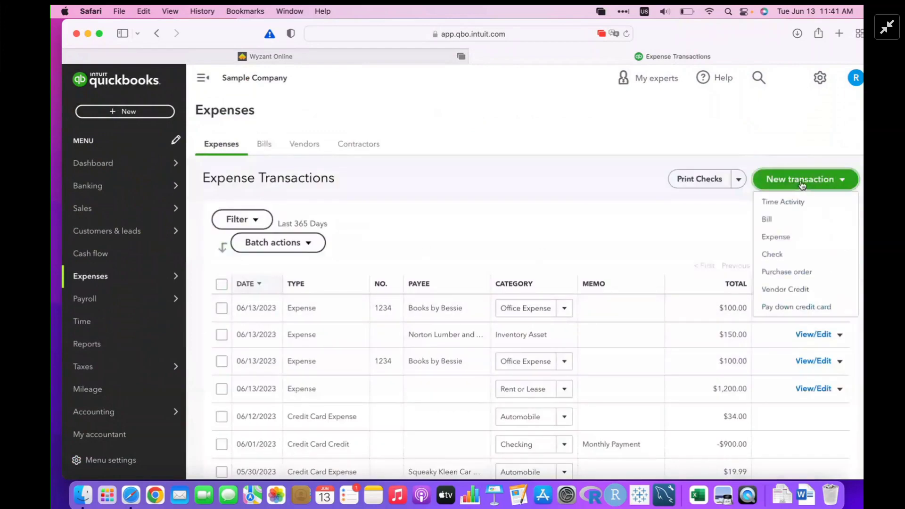
left_click(785, 238)
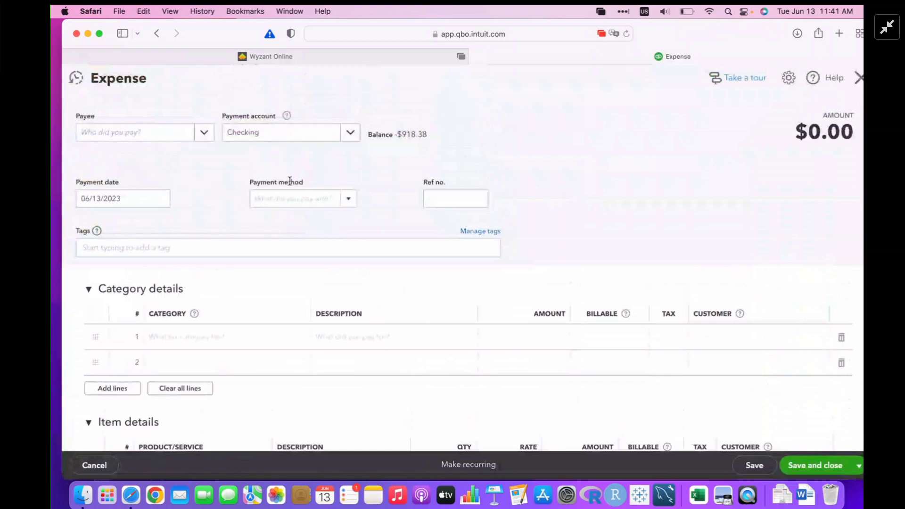
Examine the blank expense form, including its payment fields, category details, item details and memo sections.
scroll(289, 180, "down", 2)
scroll(249, 209, "down", 1)
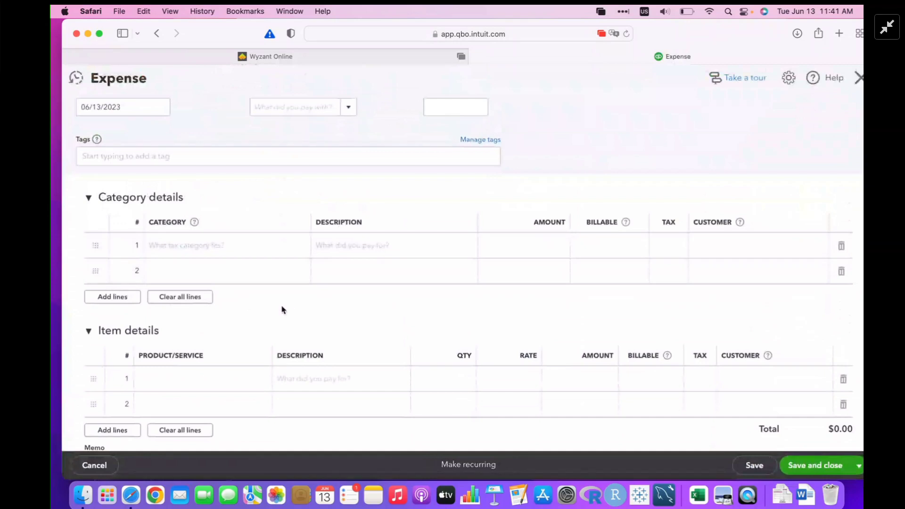
scroll(281, 309, "down", 3)
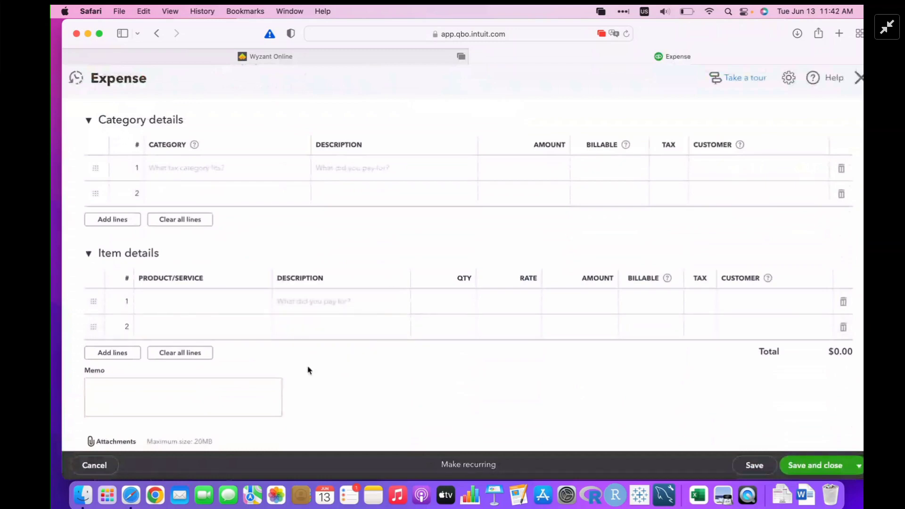
scroll(309, 369, "up", 5)
scroll(358, 342, "up", 2)
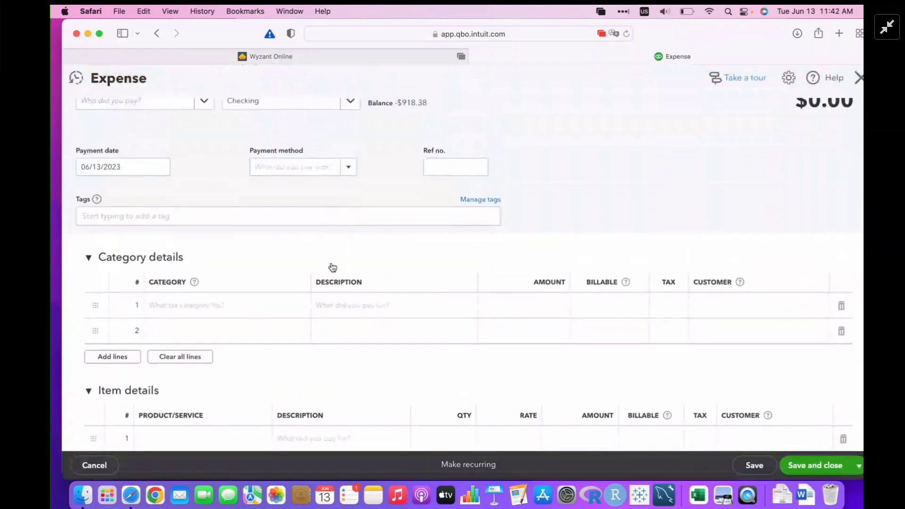
scroll(292, 302, "down", 5)
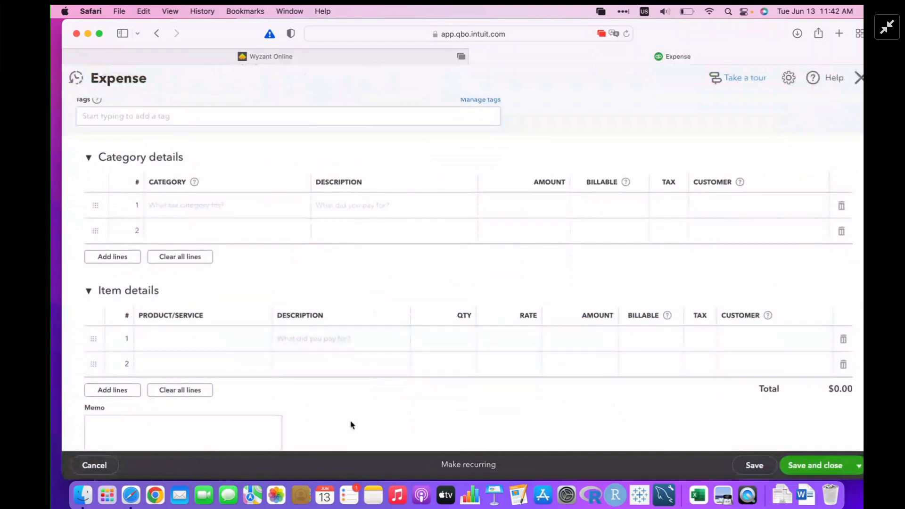
scroll(366, 267, "up", 4)
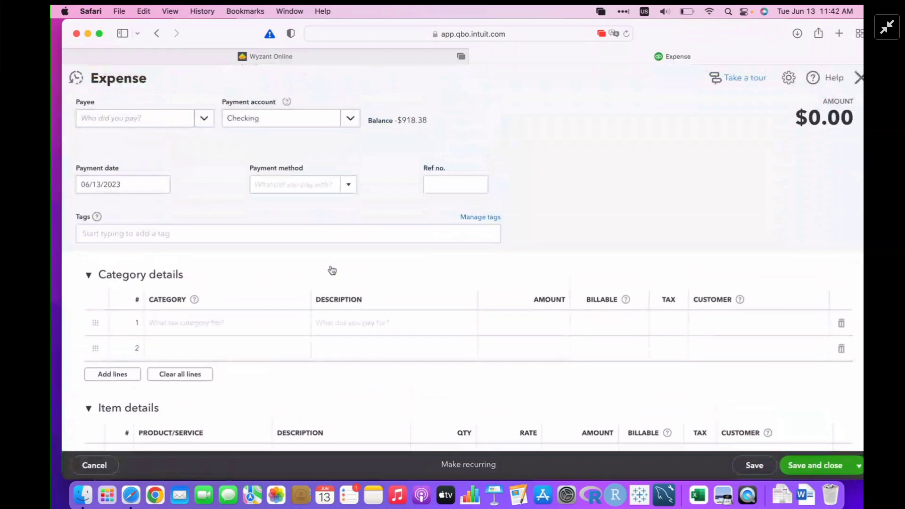
Choose Books by Bessie as the payee and change the Office Expenses line's description to "10 books".
left_click(155, 123)
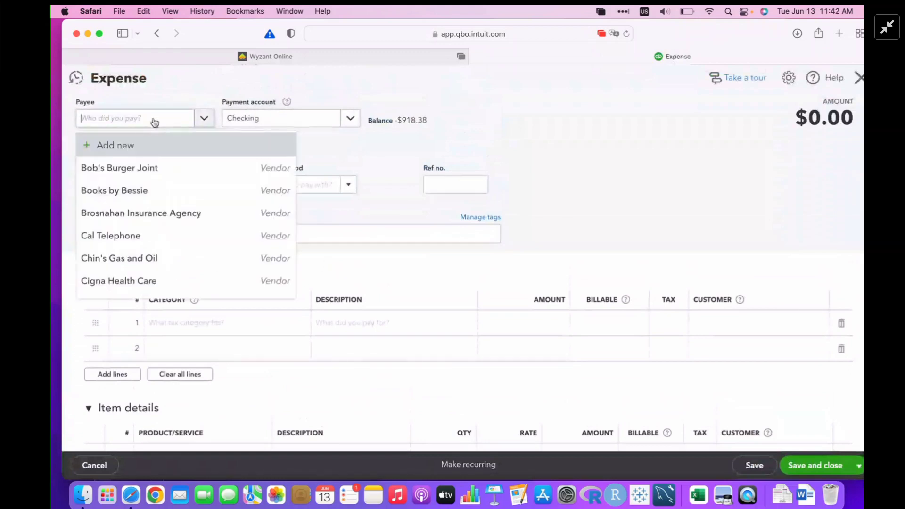
left_click(143, 191)
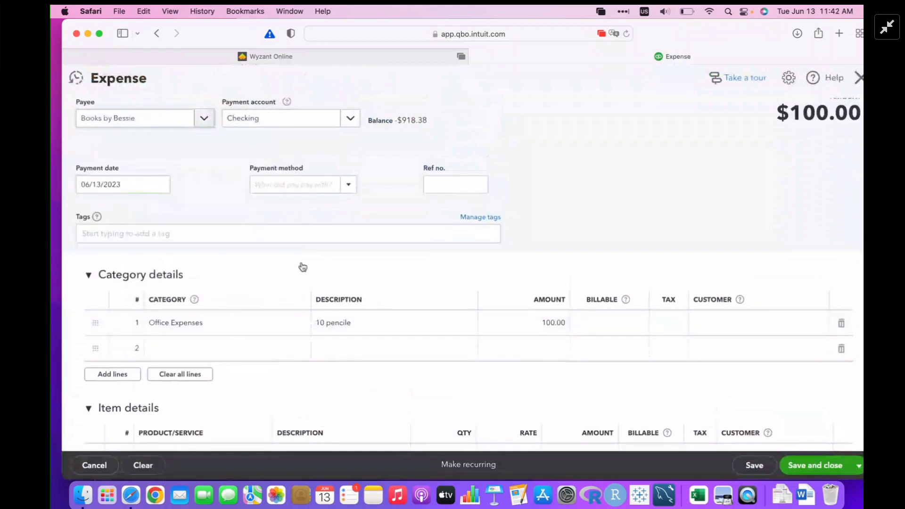
left_click(265, 332)
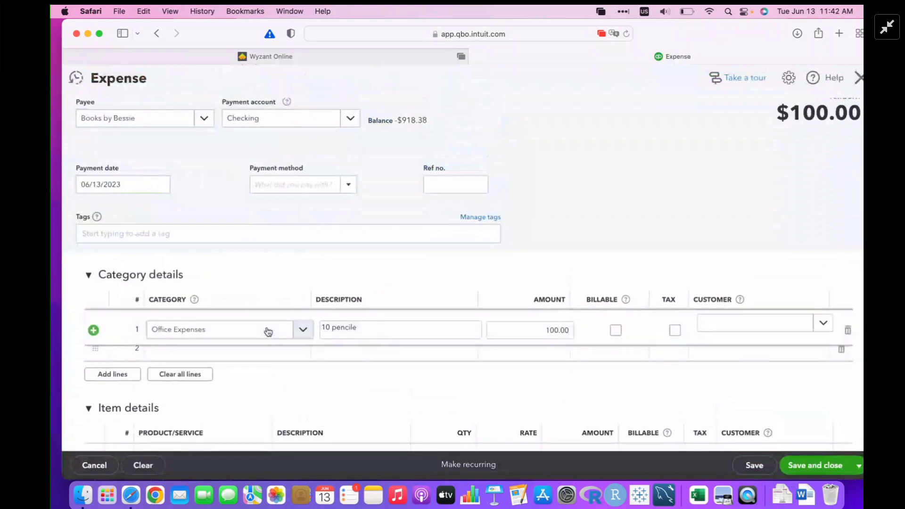
triple_click(338, 327)
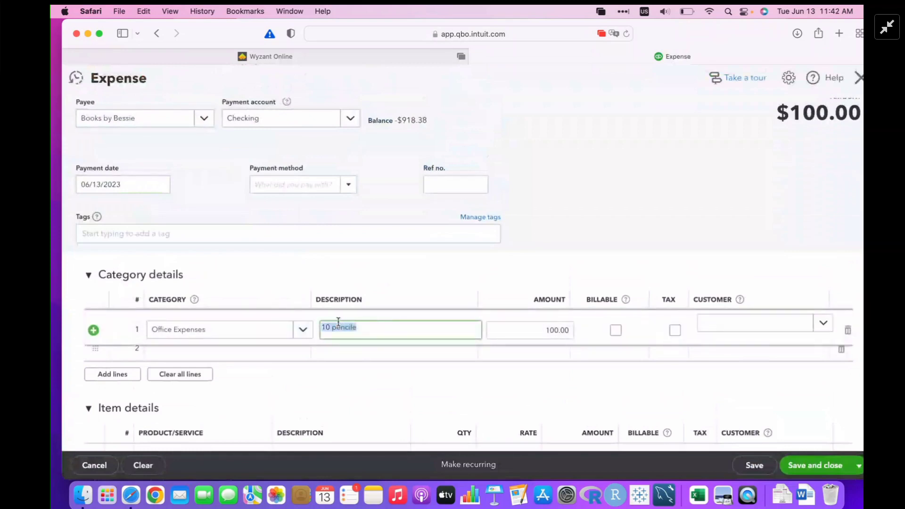
double_click(338, 325)
key("BackSpace")
type("brooks")
key("BackSpace")
key("BackSpace")
key("BackSpace")
key("BackSpace")
key("BackSpace")
key("BackSpace")
type("ooks")
left_click(593, 390)
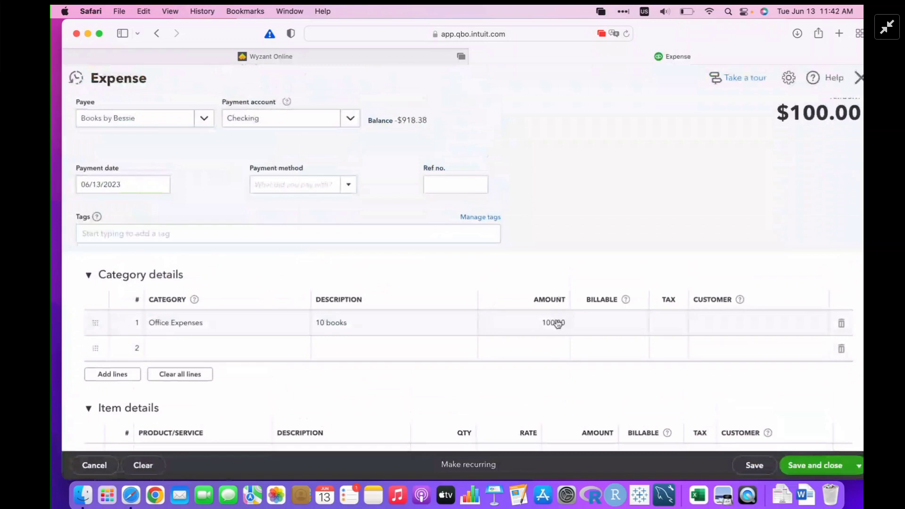
Set the expense's reference number to 1111 and save the expense.
left_click(448, 185)
type("11111")
scroll(250, 339, "down", 3)
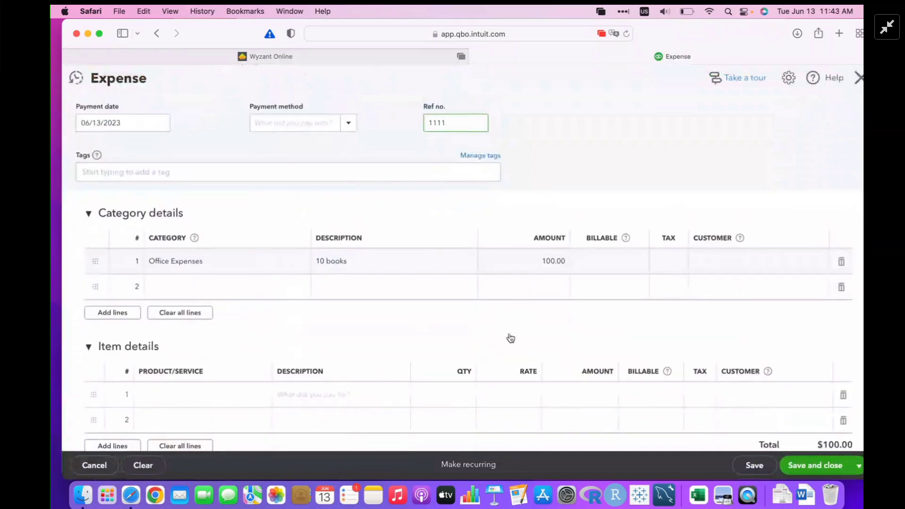
left_click(753, 466)
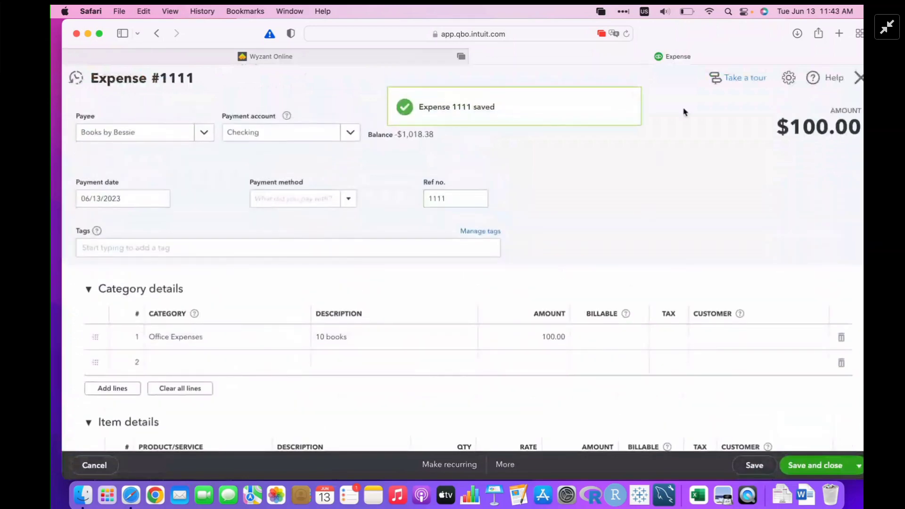
Open the saved expense's transaction journal in classic view and review its debit and credit entries.
left_click(502, 467)
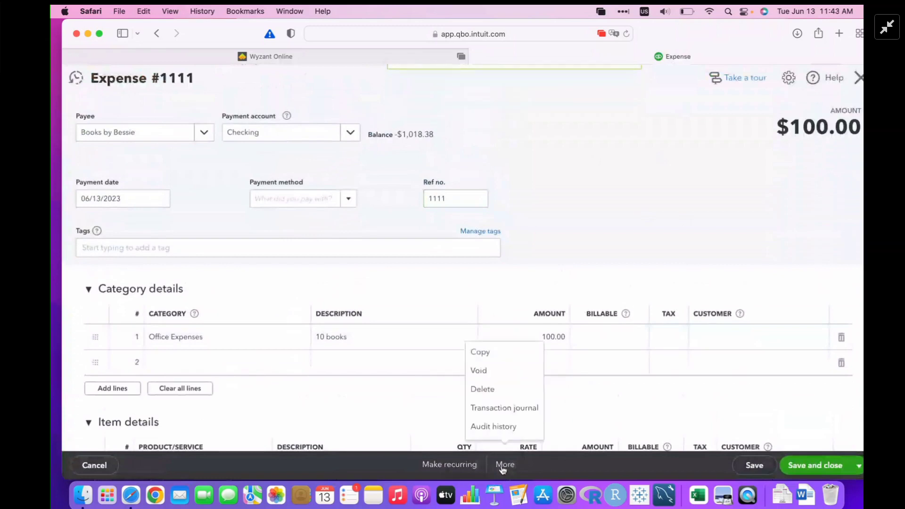
left_click(504, 413)
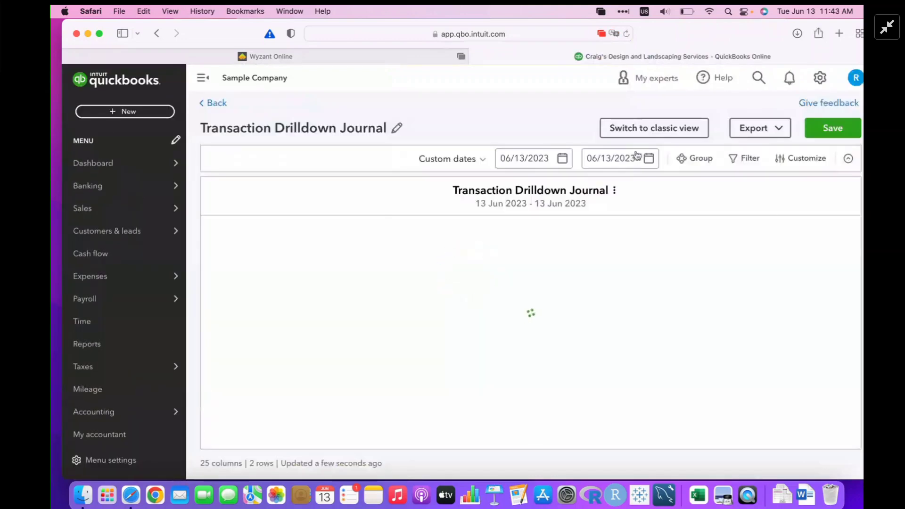
left_click(653, 131)
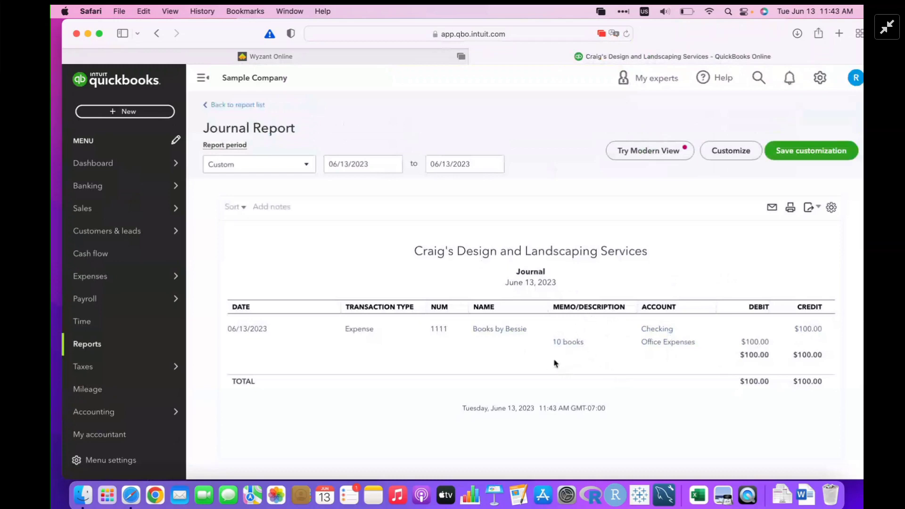
scroll(376, 392, "down", 1)
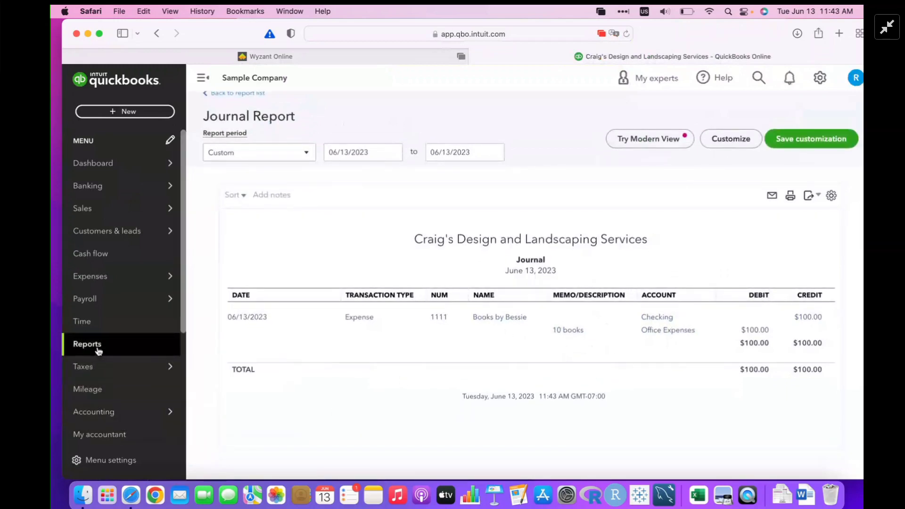
Open the Profit and Loss report from the favorite standard reports.
mouse_move(117, 423)
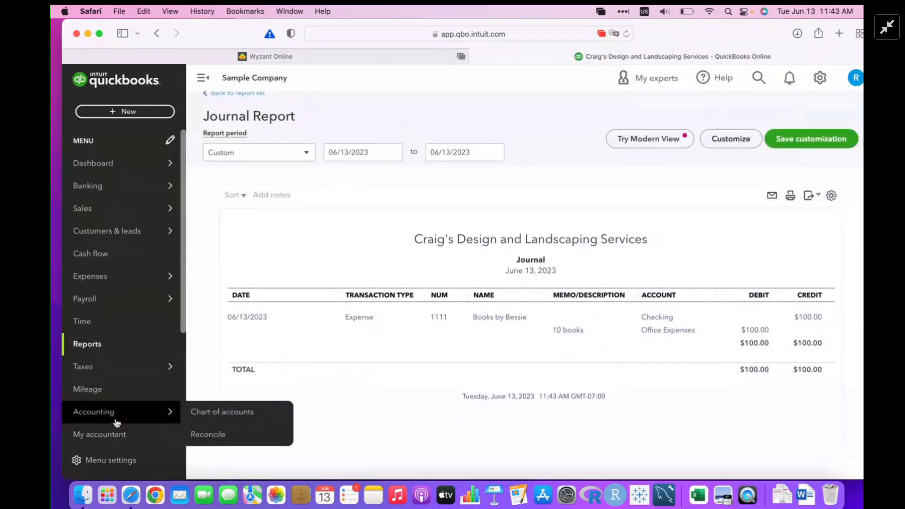
left_click(114, 345)
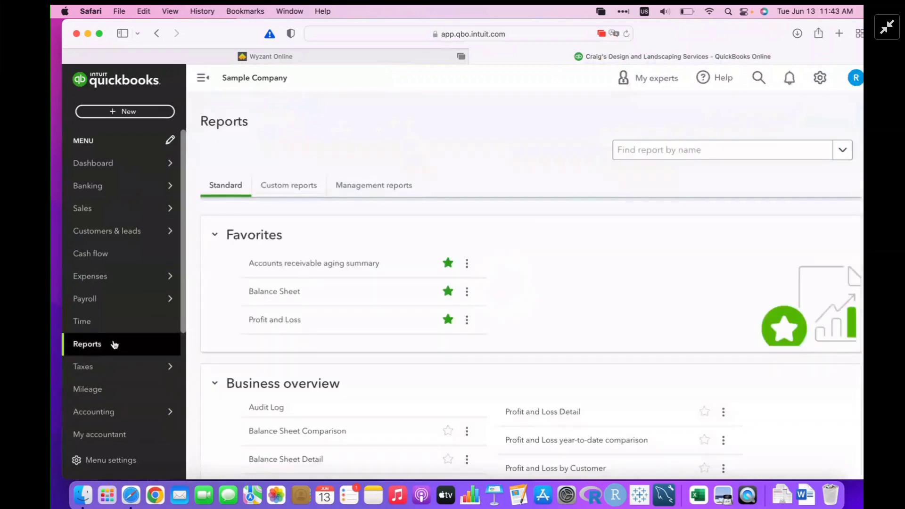
left_click(280, 319)
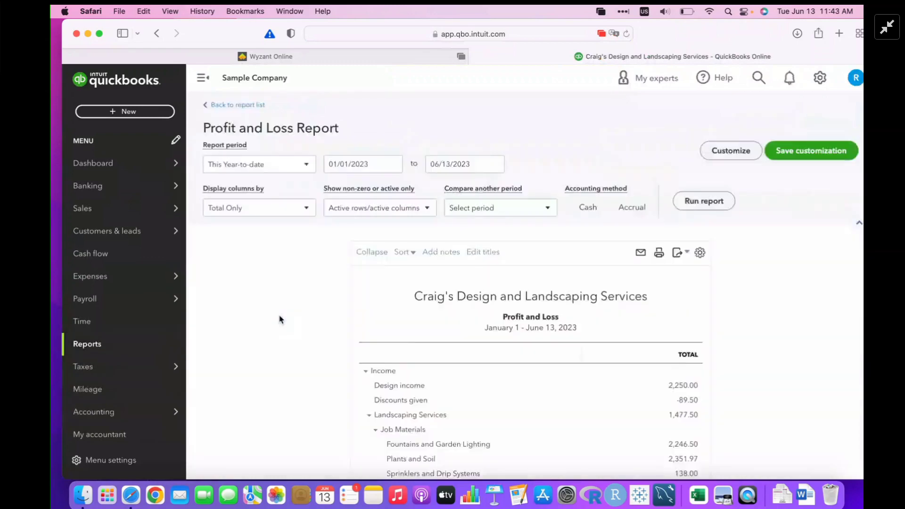
Drill down into the Office Expenses total in the Profit and Loss report and examine its transactions and amounts.
scroll(330, 329, "down", 15)
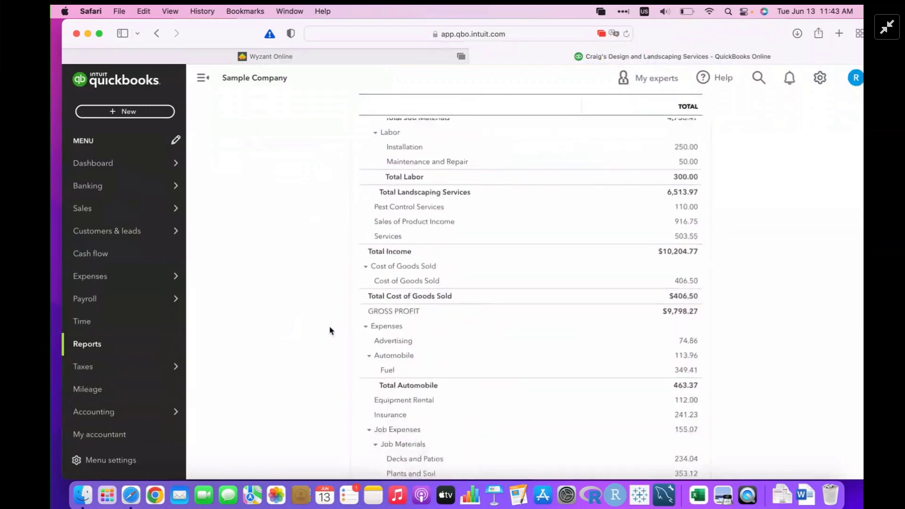
scroll(330, 330, "down", 2)
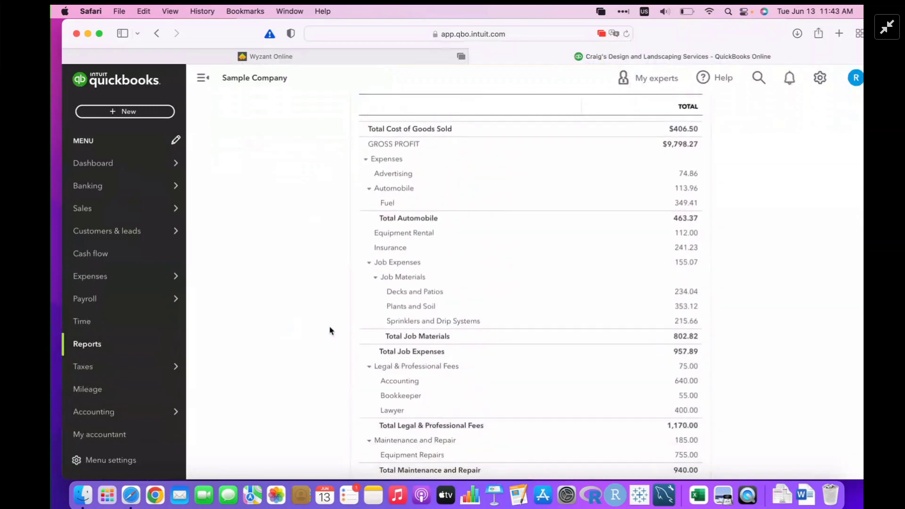
scroll(292, 370, "down", 5)
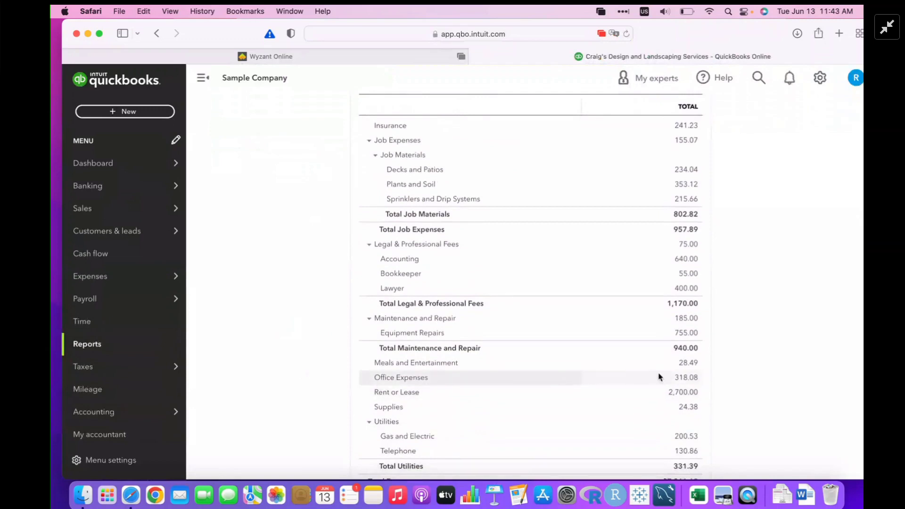
left_click(684, 378)
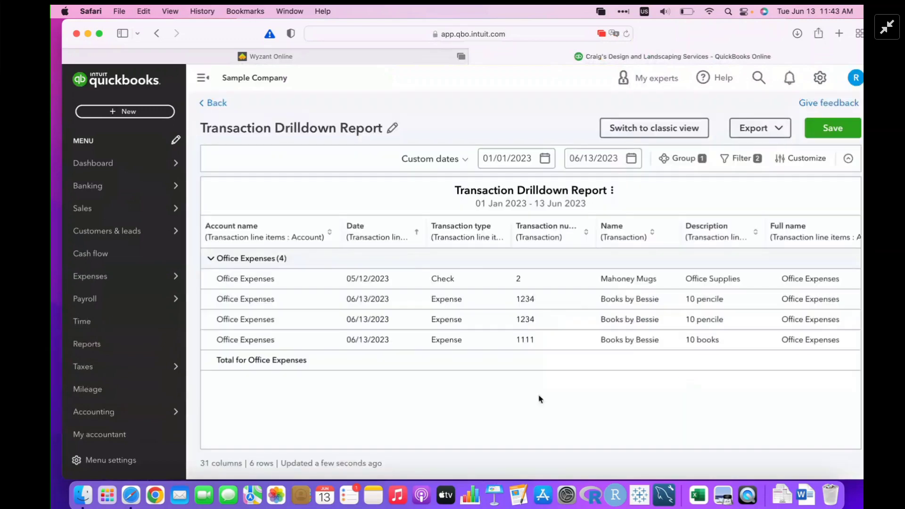
scroll(518, 304, "right", 3)
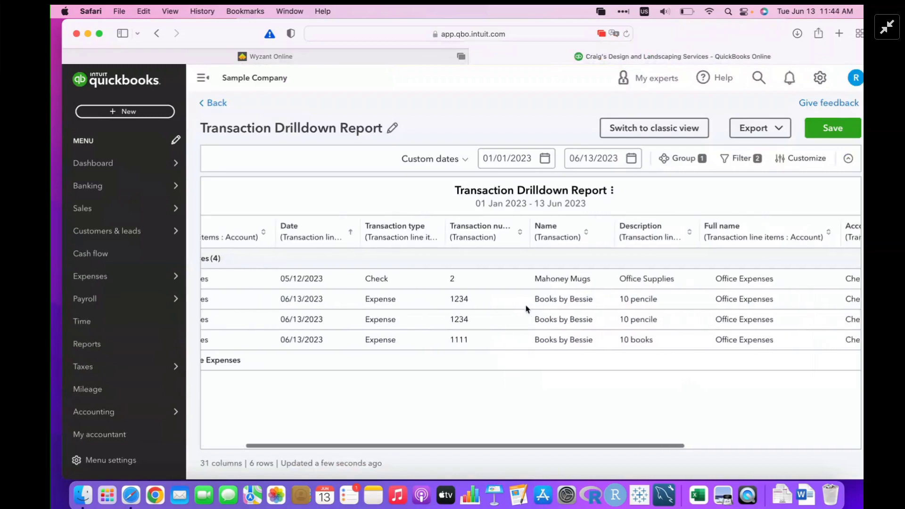
scroll(526, 309, "right", 2)
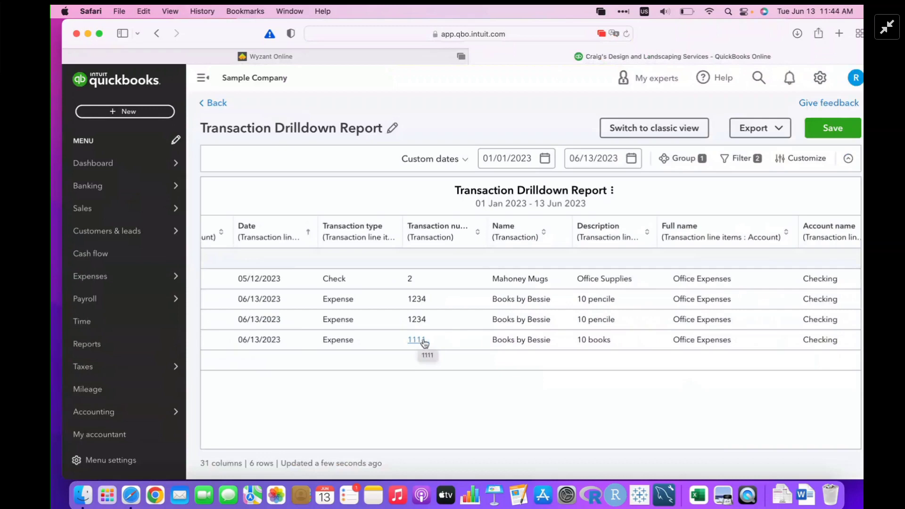
scroll(565, 342, "right", 1)
scroll(571, 344, "right", 5)
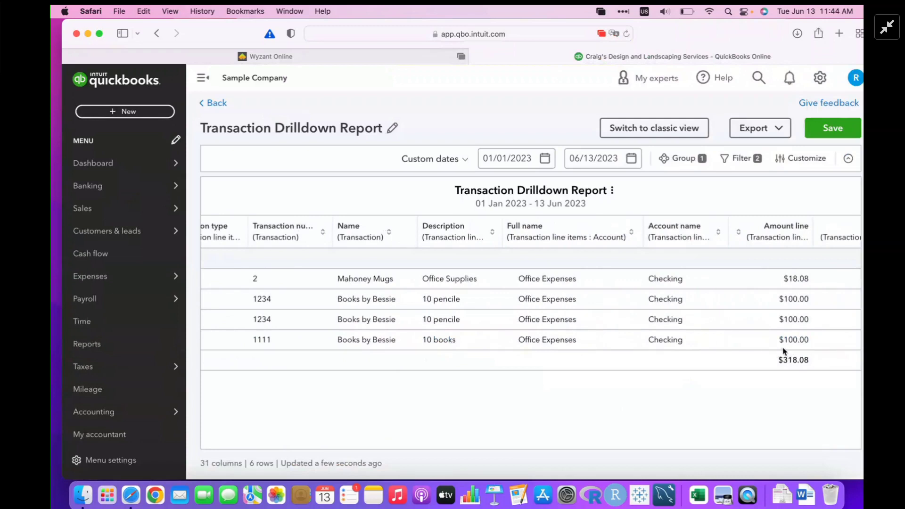
Save the Transaction Drilldown Report and return through the Profit and Loss report to the report list.
left_click(832, 128)
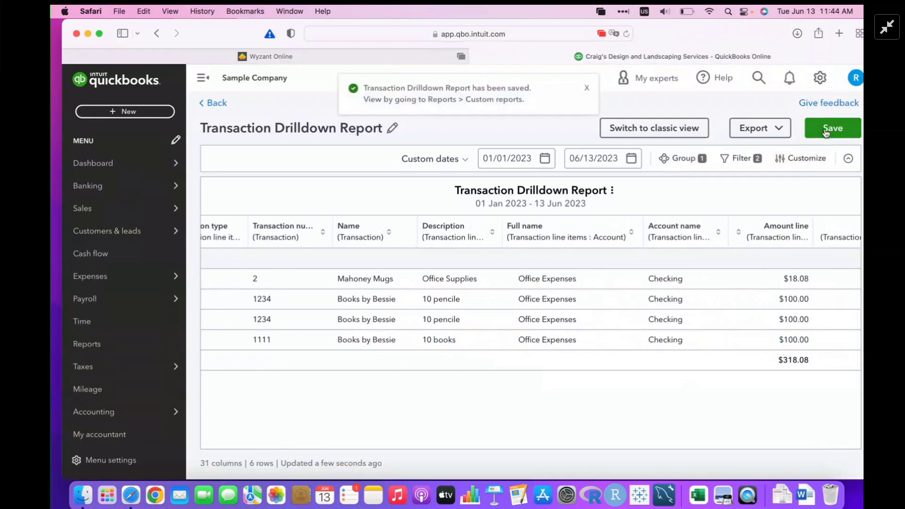
left_click(217, 104)
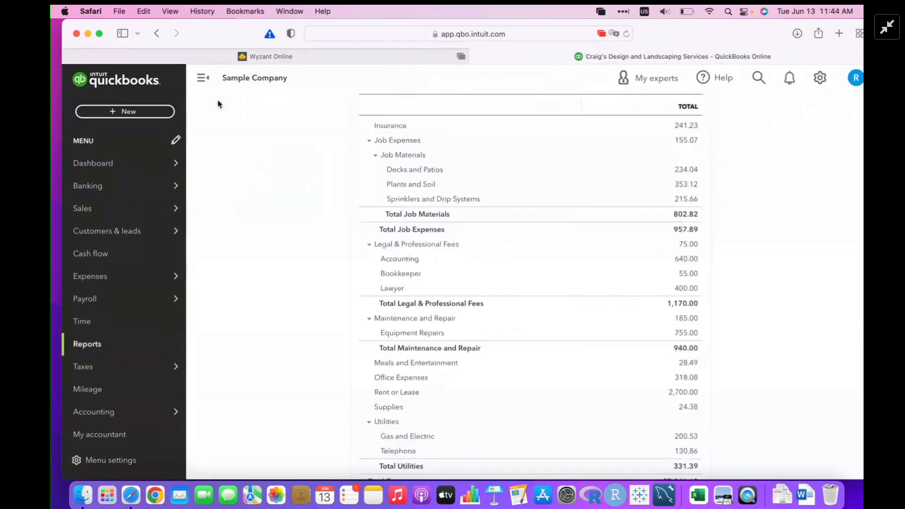
scroll(297, 321, "down", 2)
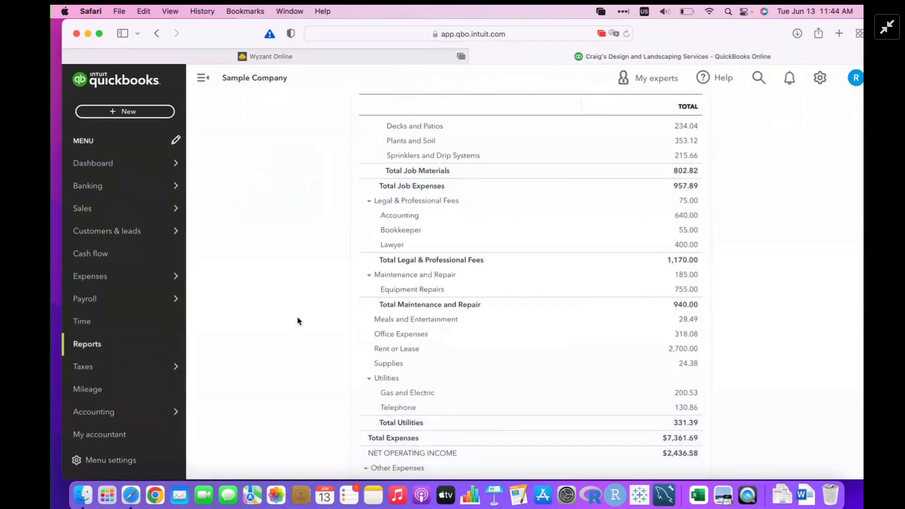
scroll(240, 358, "up", 10)
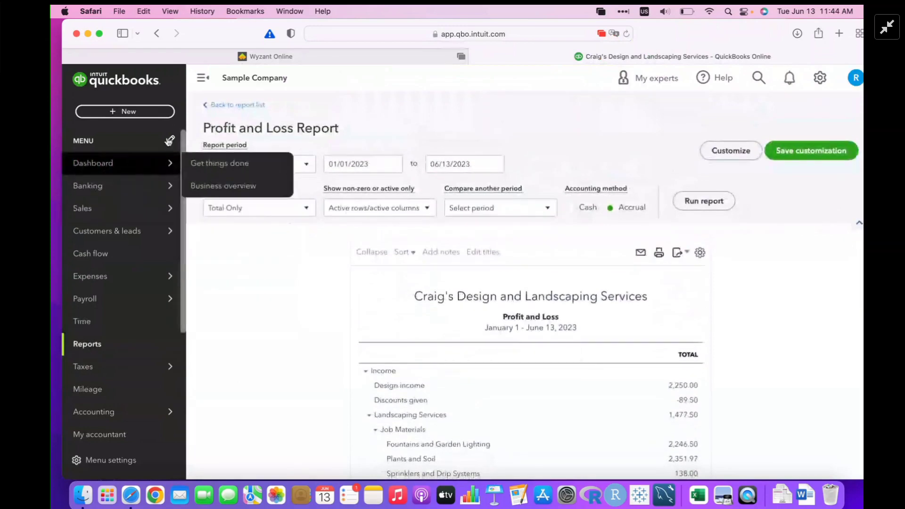
left_click(204, 105)
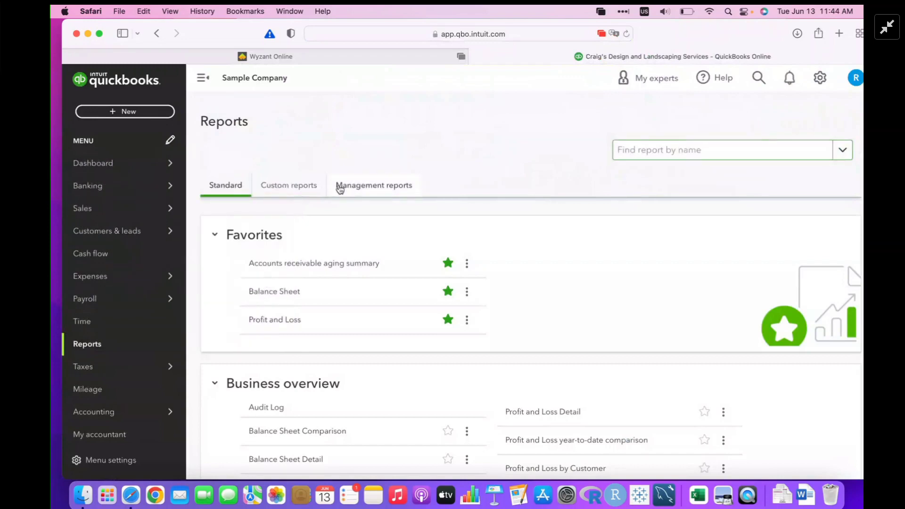
Start a new expense from the Expense Transactions list and activate the first line under Item details.
mouse_move(124, 281)
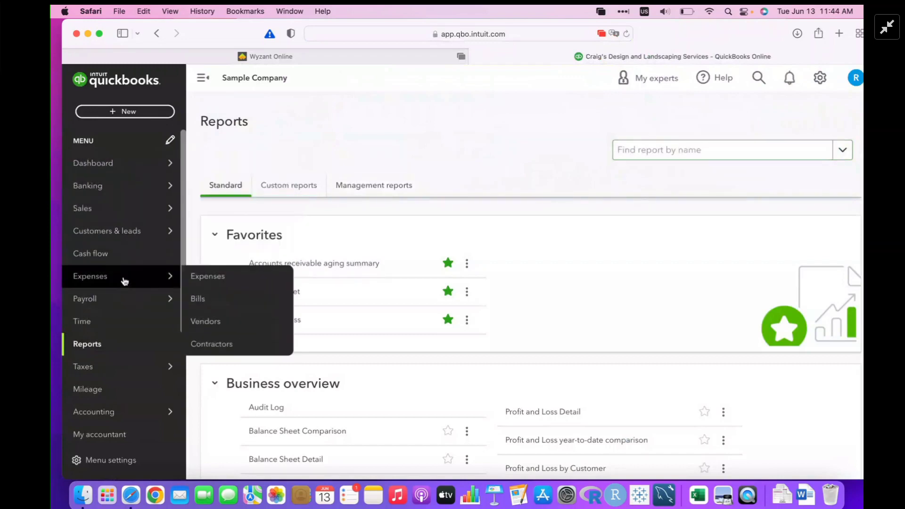
left_click(216, 281)
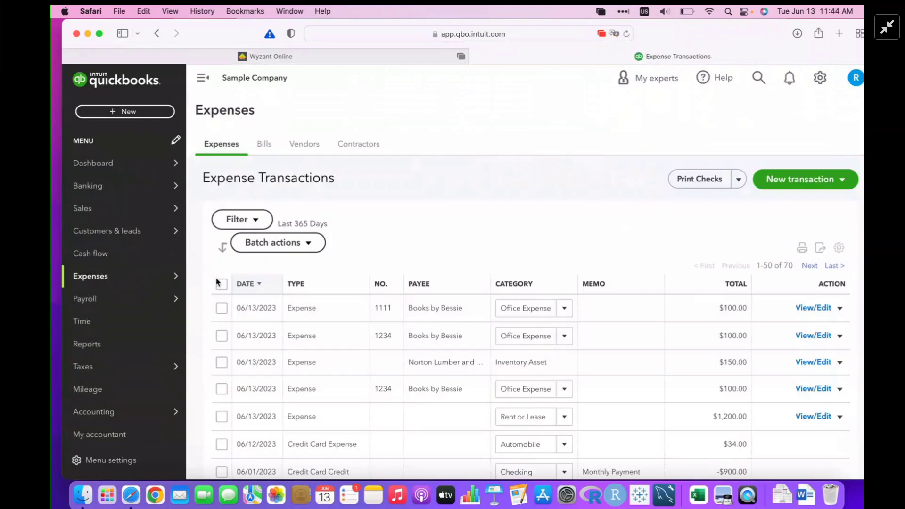
mouse_move(98, 281)
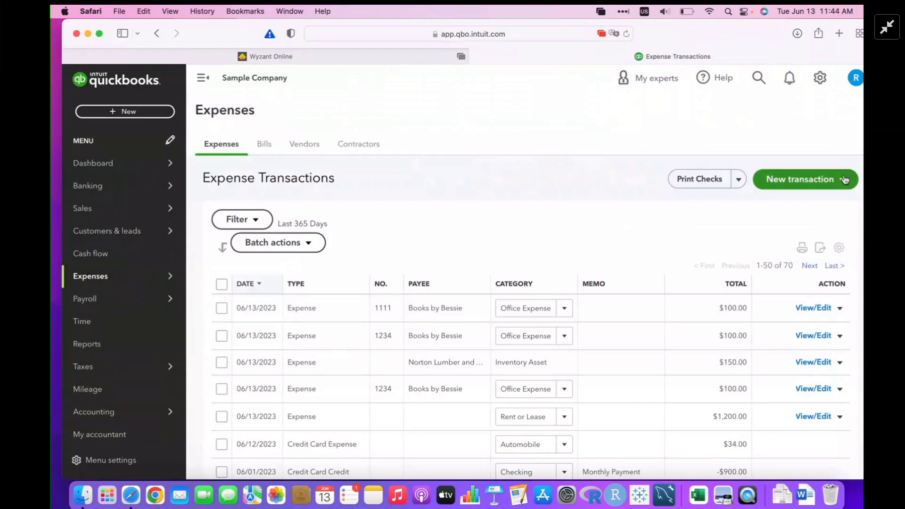
left_click(780, 180)
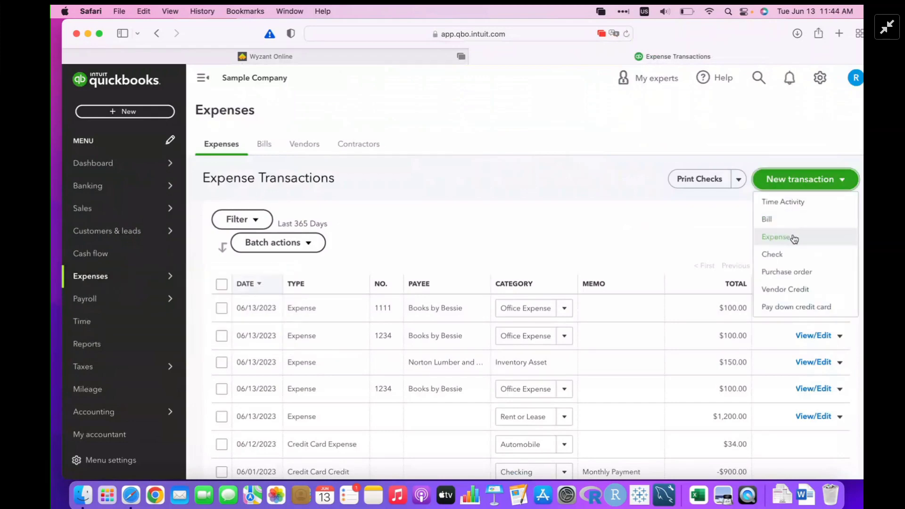
scroll(793, 238, "down", 2)
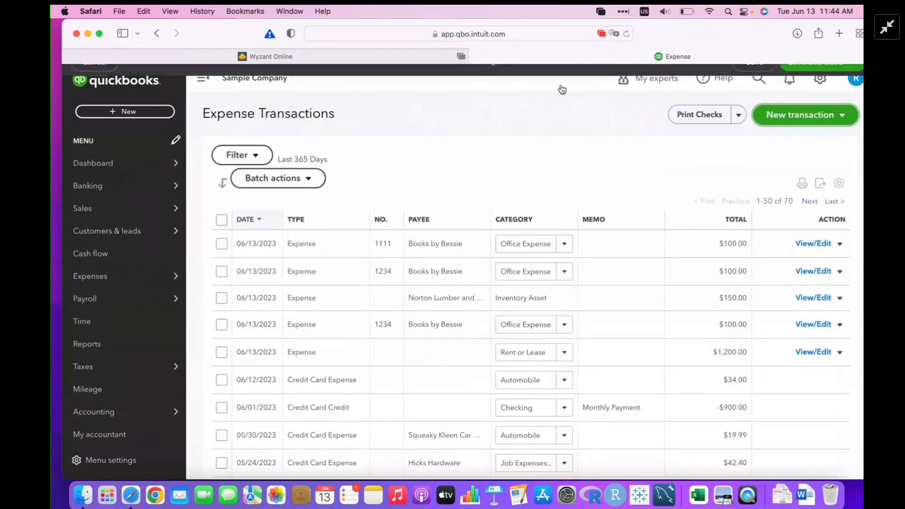
scroll(377, 337, "down", 3)
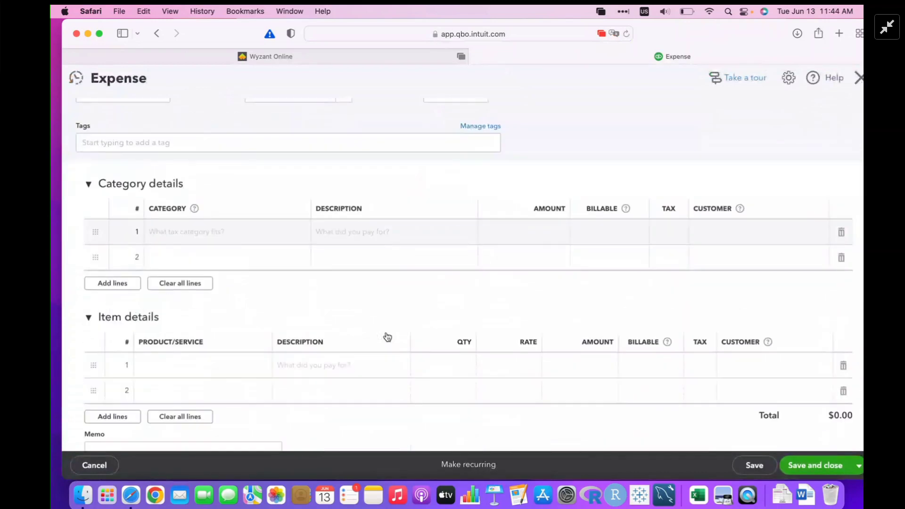
scroll(409, 275, "down", 1)
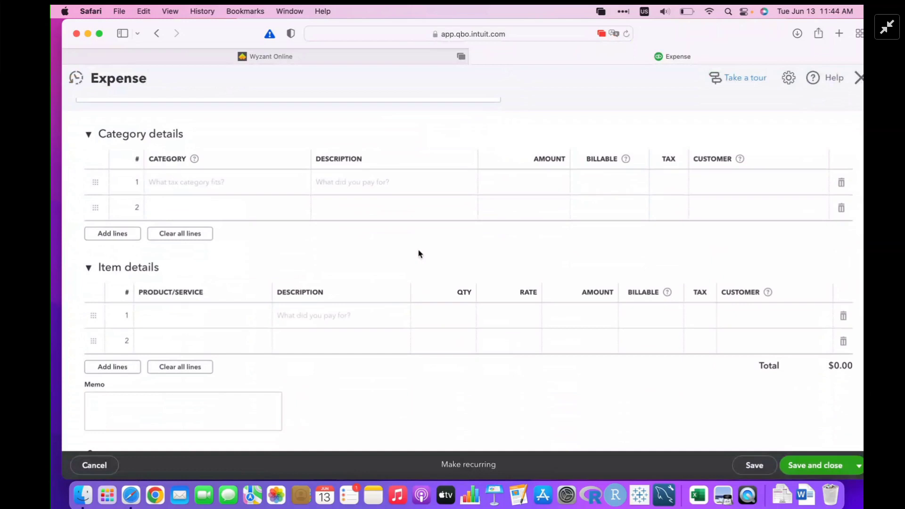
left_click(220, 316)
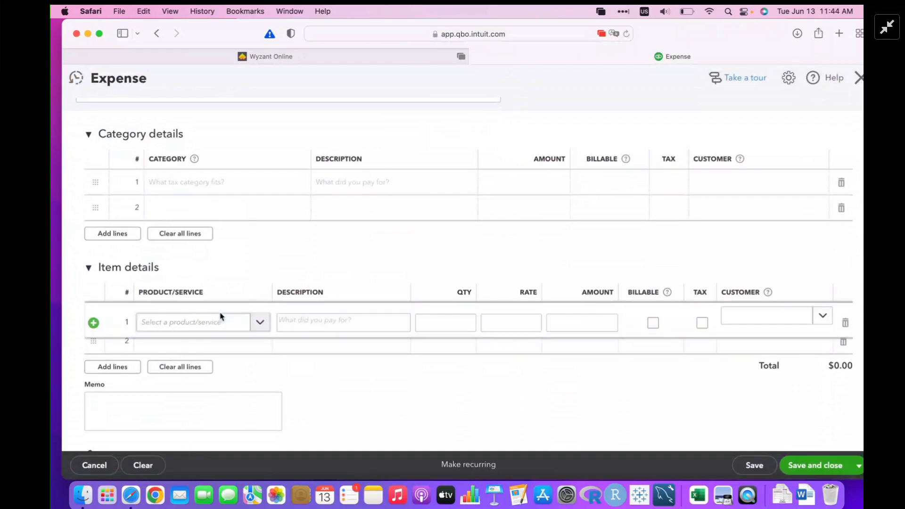
Choose Norton Lumber and Building Materials as the expense's payee.
scroll(293, 249, "up", 5)
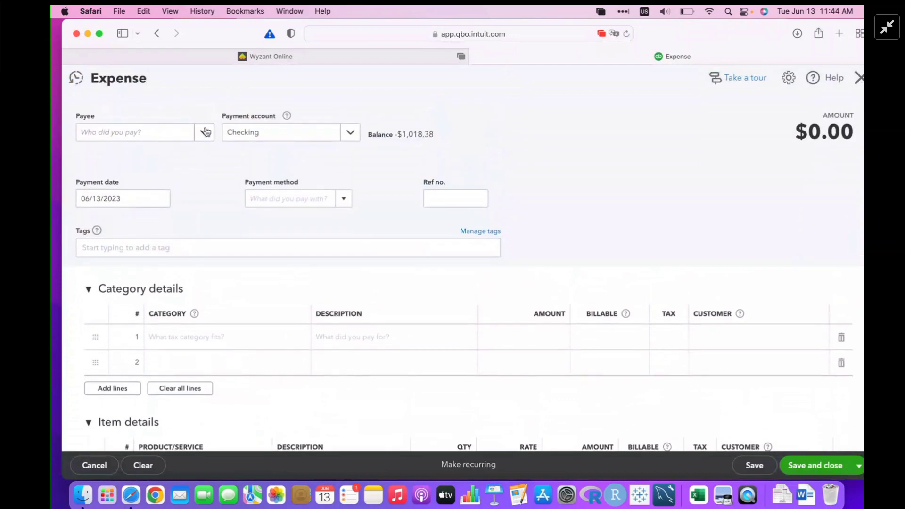
left_click(204, 132)
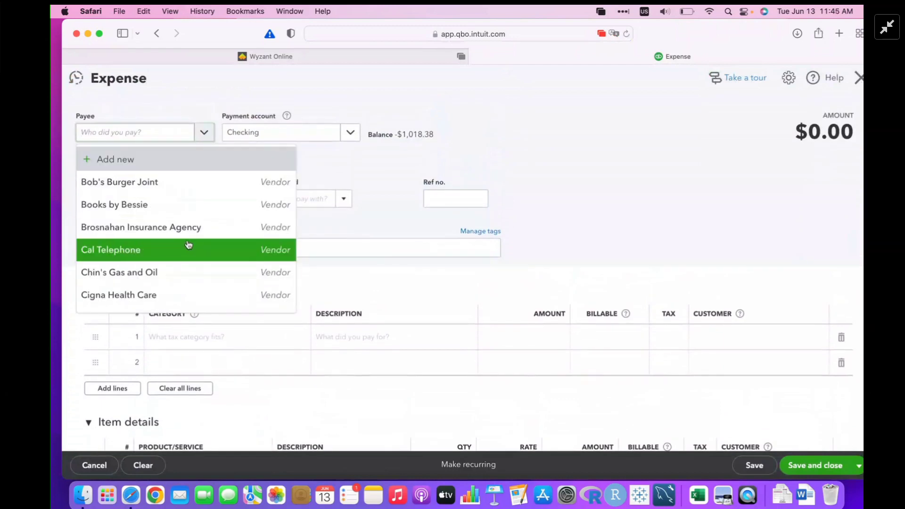
scroll(188, 248, "down", 4)
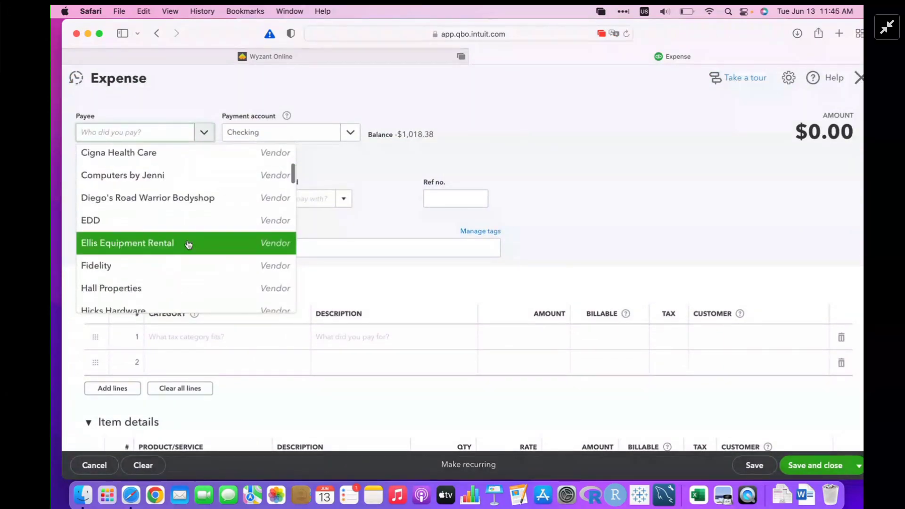
scroll(189, 244, "down", 5)
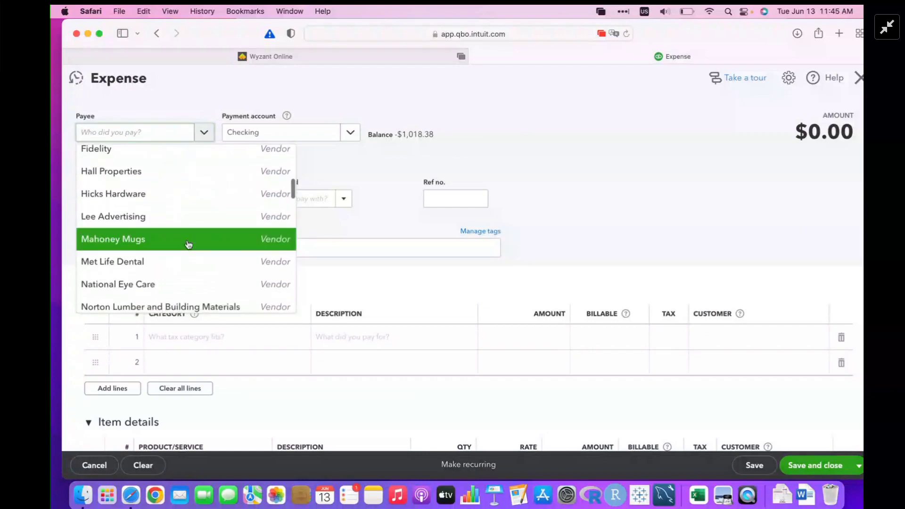
scroll(189, 244, "down", 2)
left_click(196, 268)
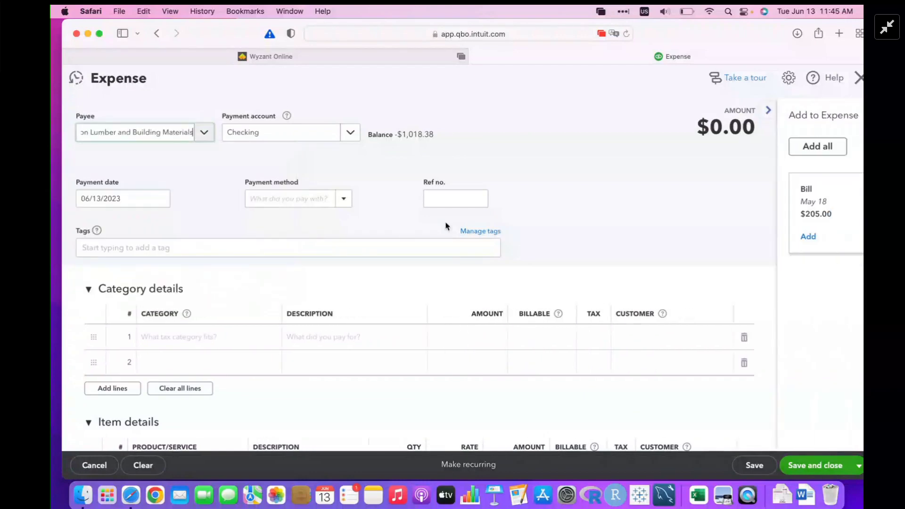
Set the expense's reference number to 2222 and its payment method to Check, hiding the suggested bills.
left_click(451, 199)
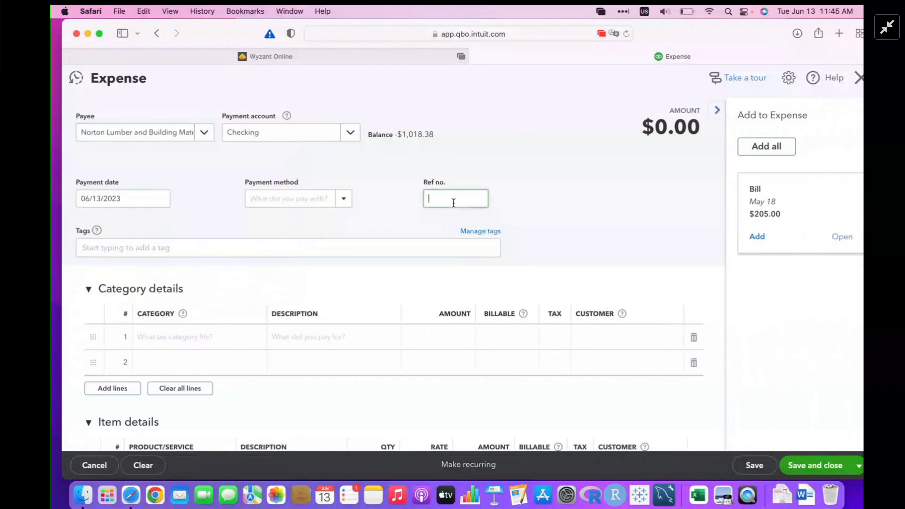
left_click(713, 111)
type("2222")
left_click(342, 202)
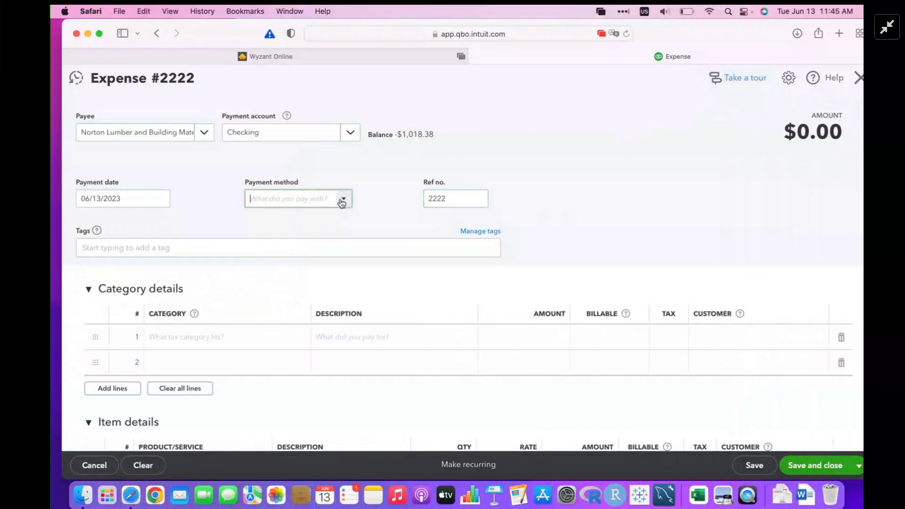
left_click(309, 277)
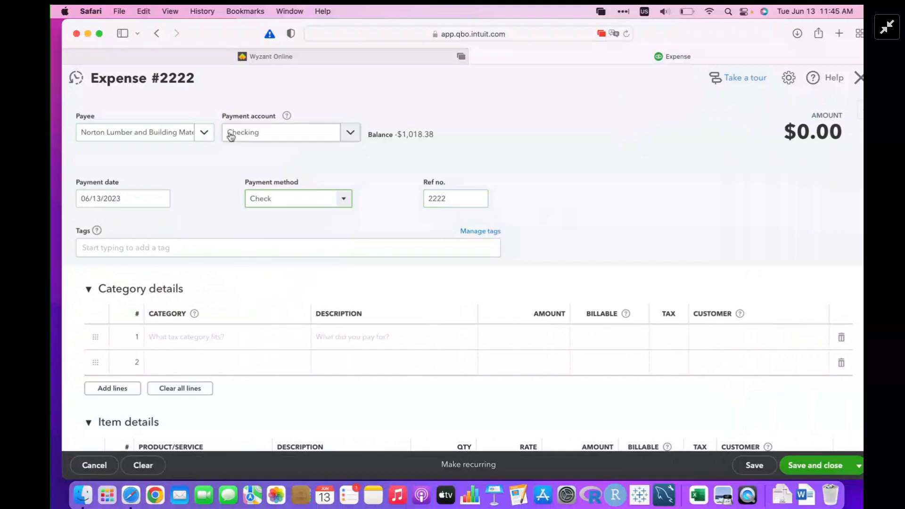
Add Sprinkler Heads as the first item line of the expense with a quantity of 100.
scroll(634, 212, "down", 5)
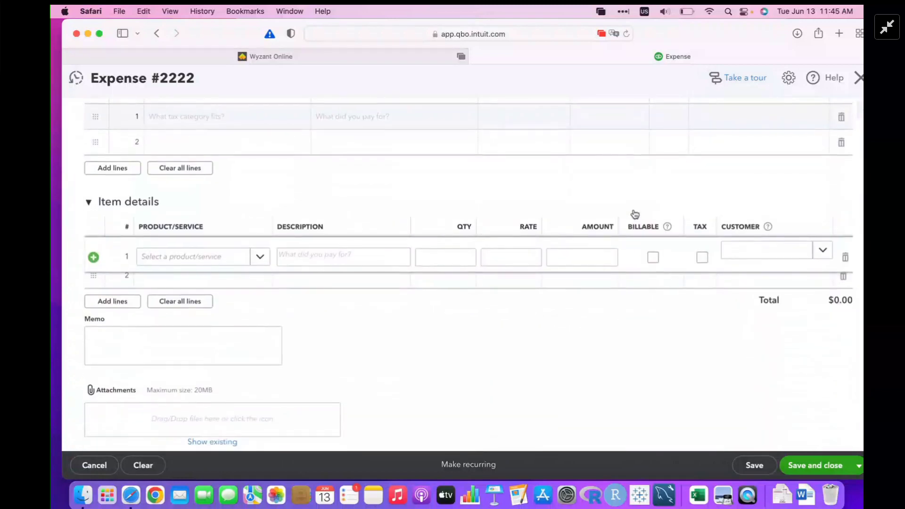
left_click(259, 258)
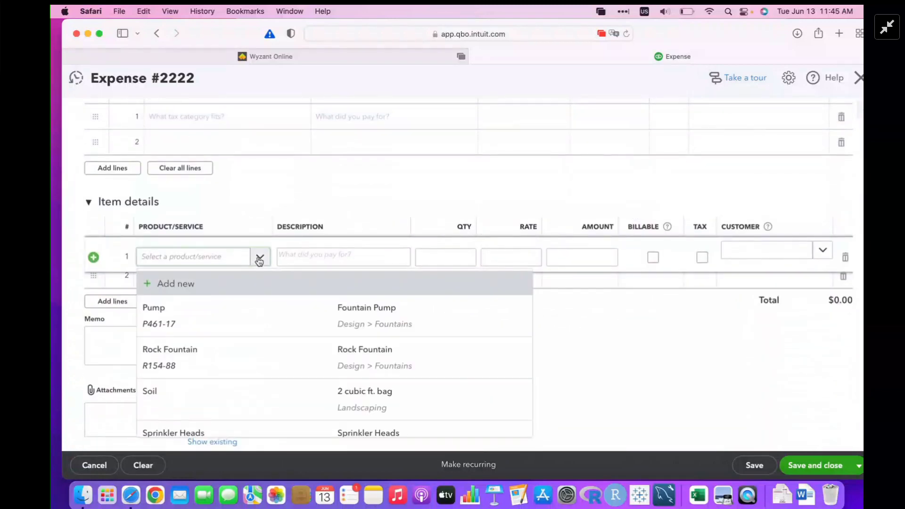
type("sprin")
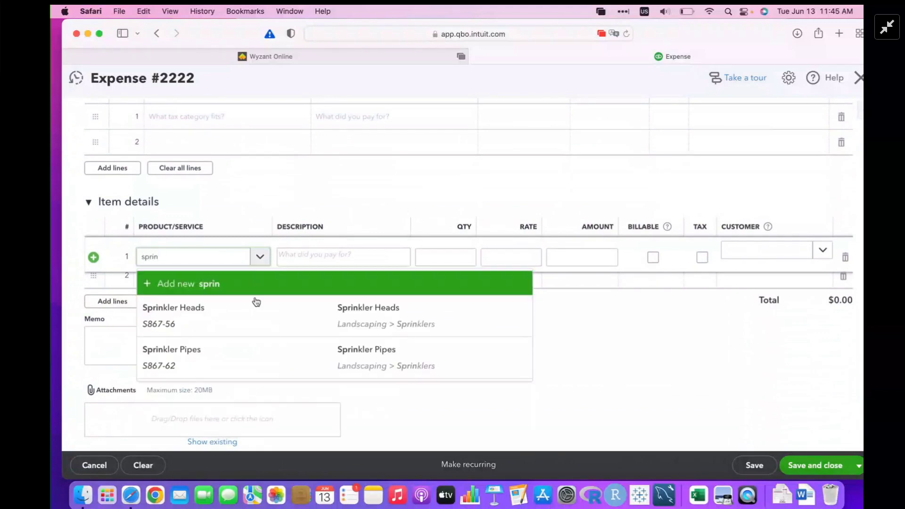
left_click(248, 318)
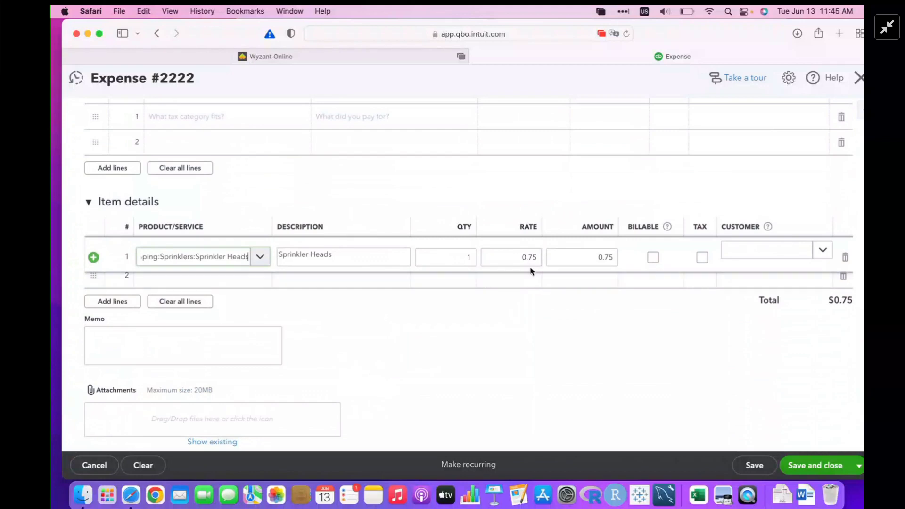
left_click(466, 256)
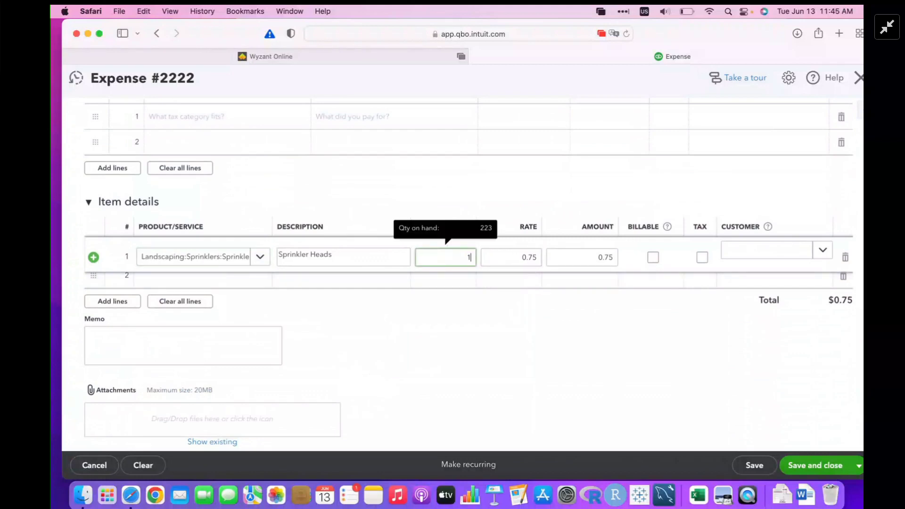
type("00")
left_click(612, 344)
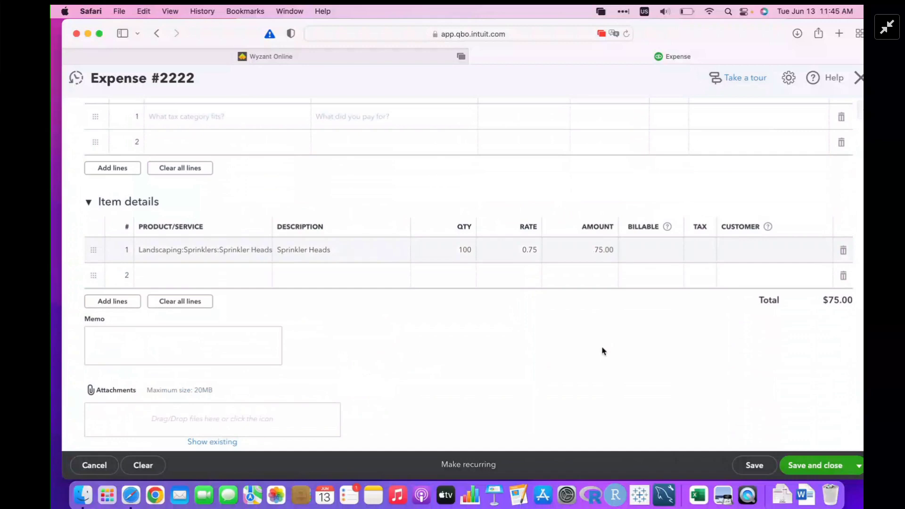
Change the Sprinkler Heads line's quantity to 123.
left_click(466, 255)
type("123")
left_click(574, 346)
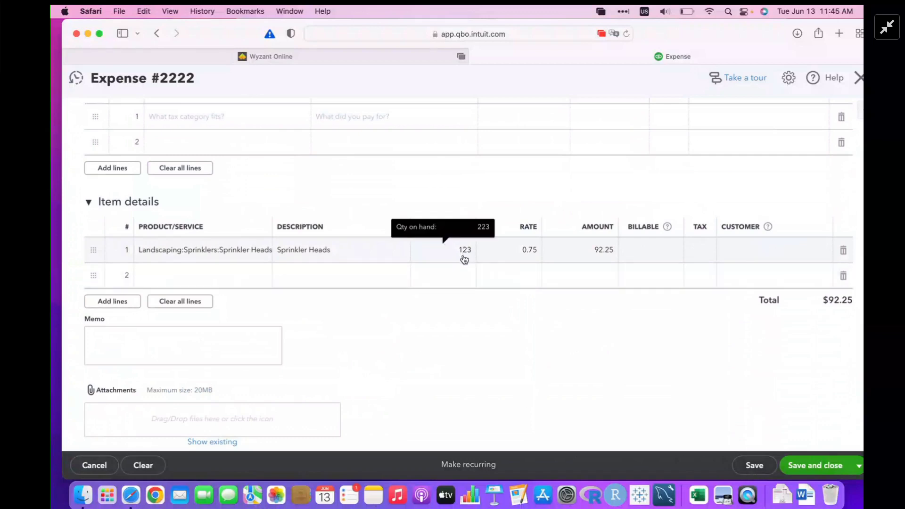
Check the Sprinkler Heads quantity on hand and save expense #2222 without closing it.
mouse_move(464, 259)
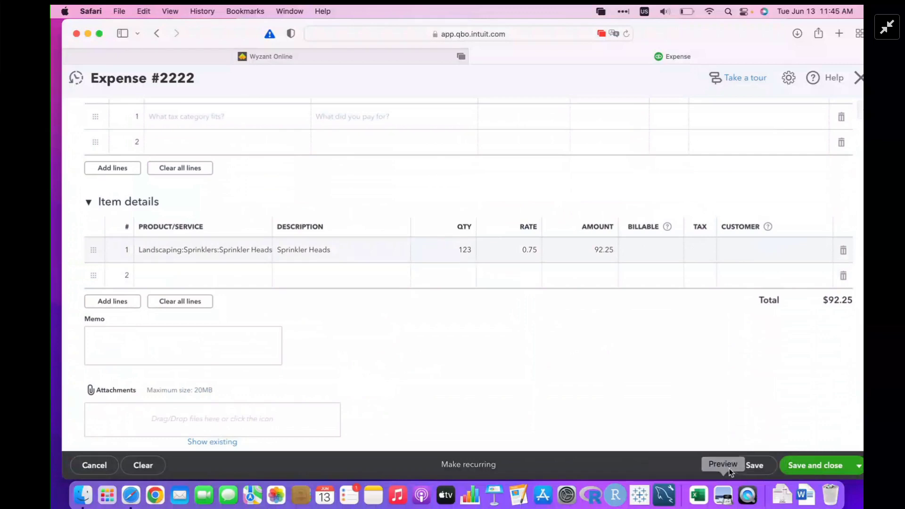
left_click(752, 465)
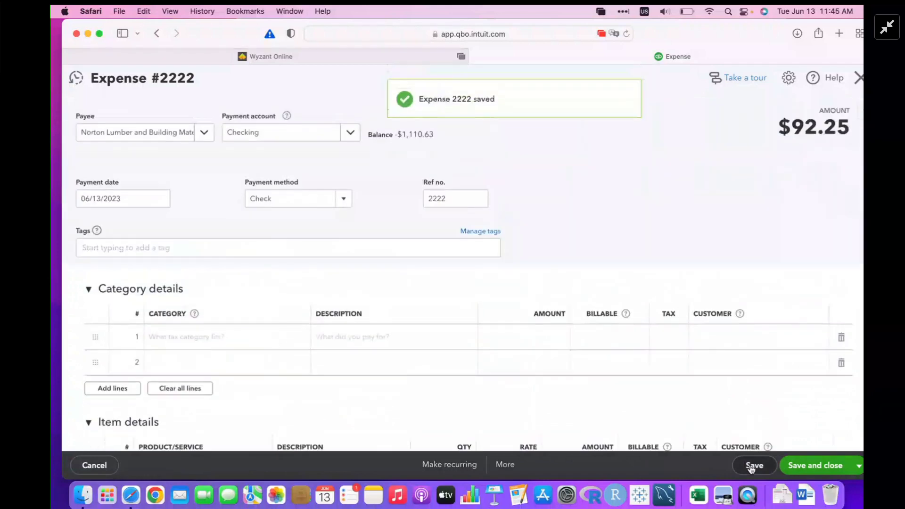
Open the expense's transaction journal in the modern view and examine the accounts debited and credited.
left_click(505, 465)
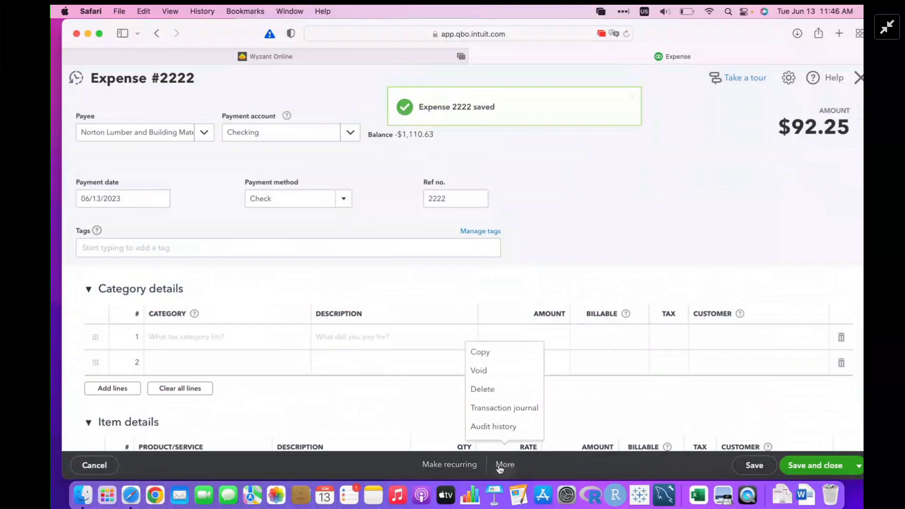
left_click(523, 406)
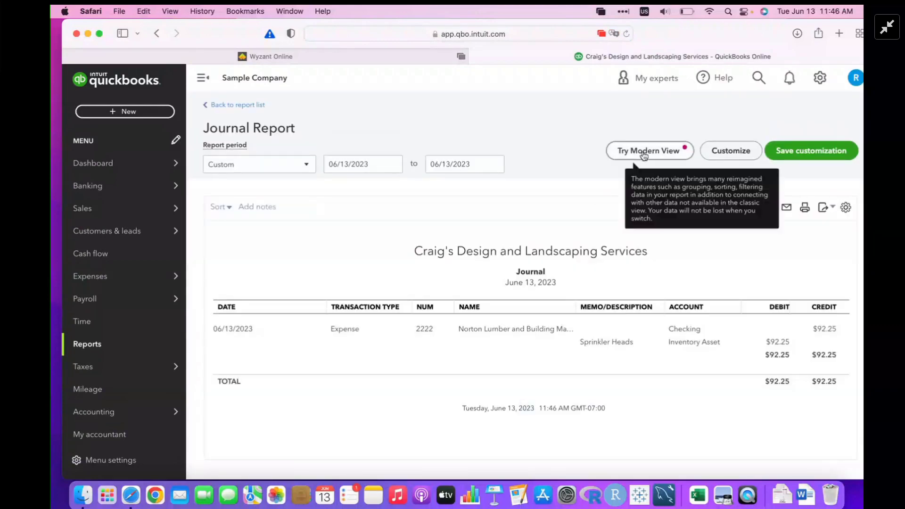
left_click(643, 153)
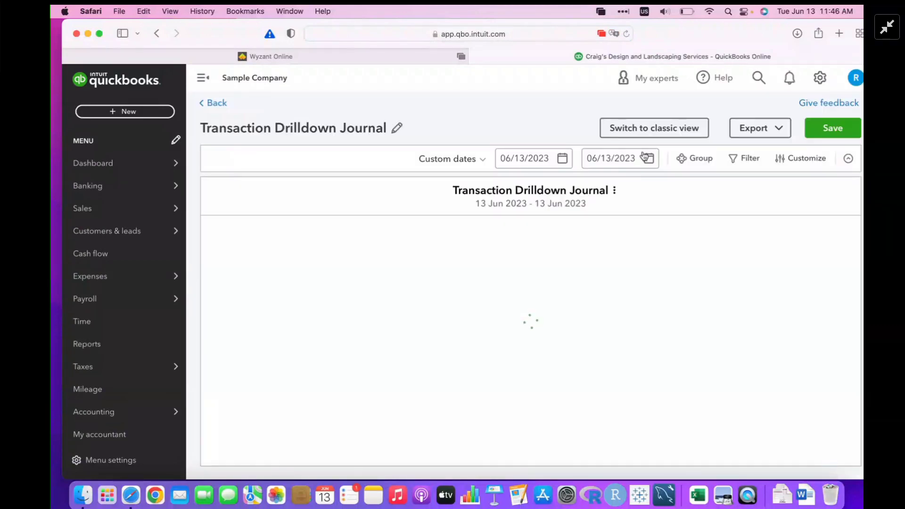
scroll(645, 290, "right", 3)
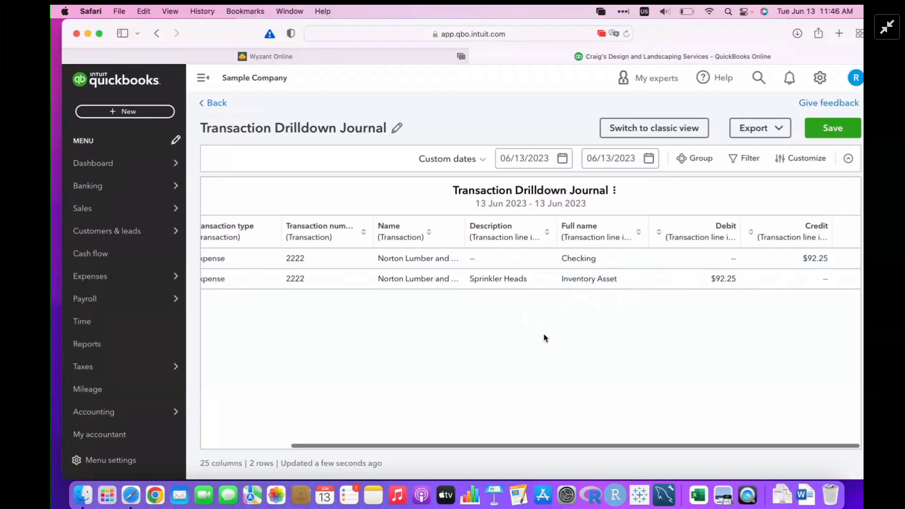
Return to the reports list, open the Balance Sheet and examine the Checking and Inventory Asset balances.
left_click(217, 103)
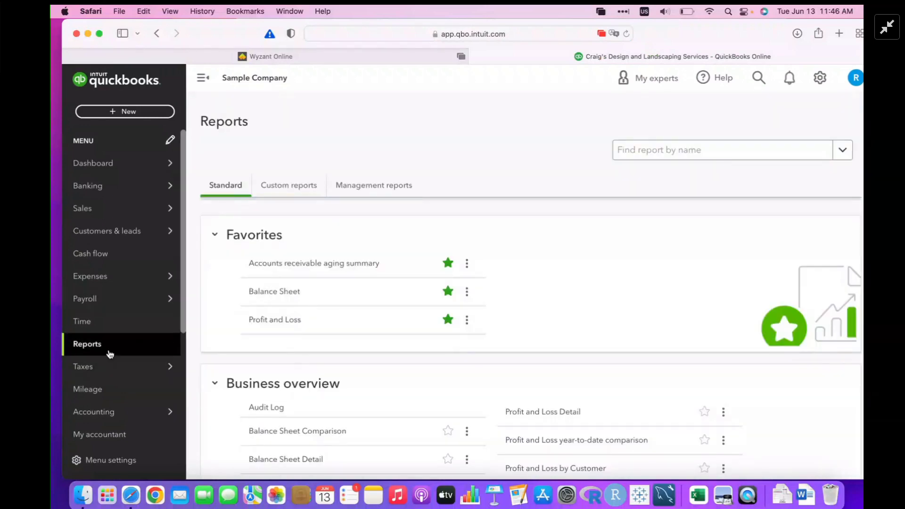
left_click(274, 290)
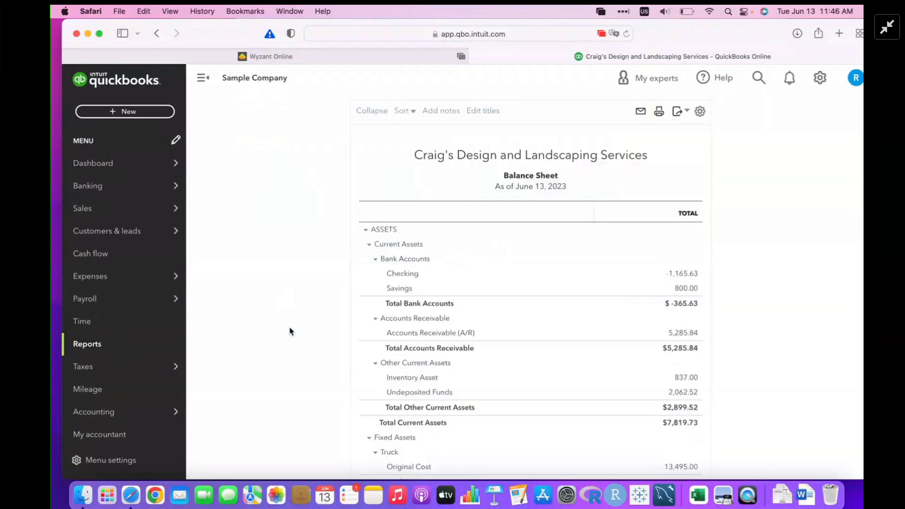
scroll(289, 330, "down", 2)
scroll(290, 330, "down", 5)
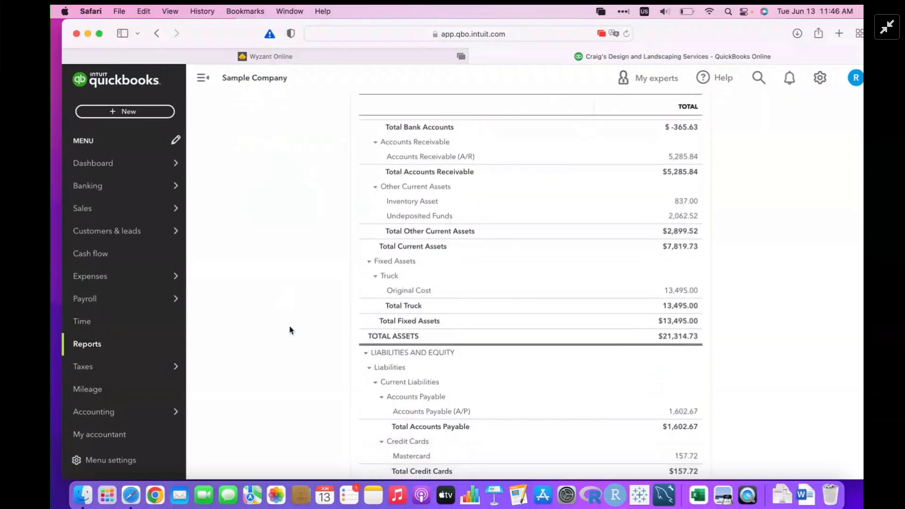
scroll(415, 200, "up", 6)
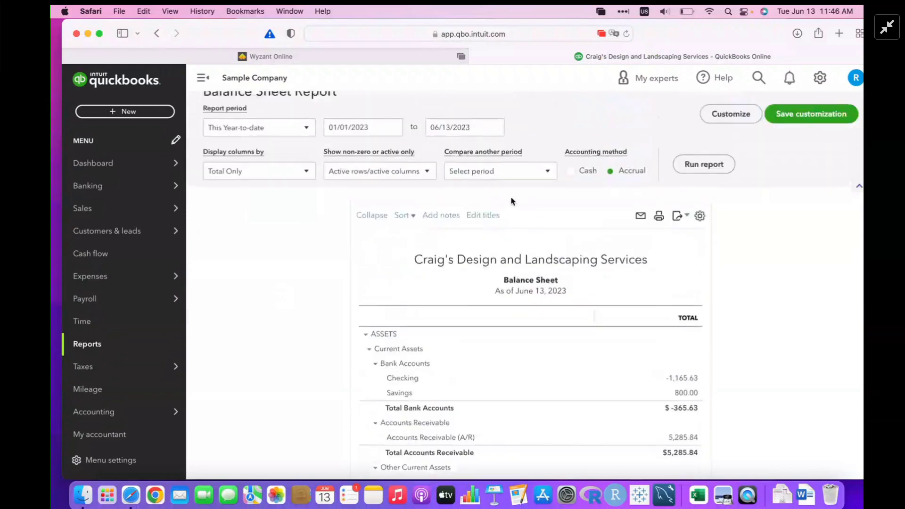
scroll(317, 361, "down", 5)
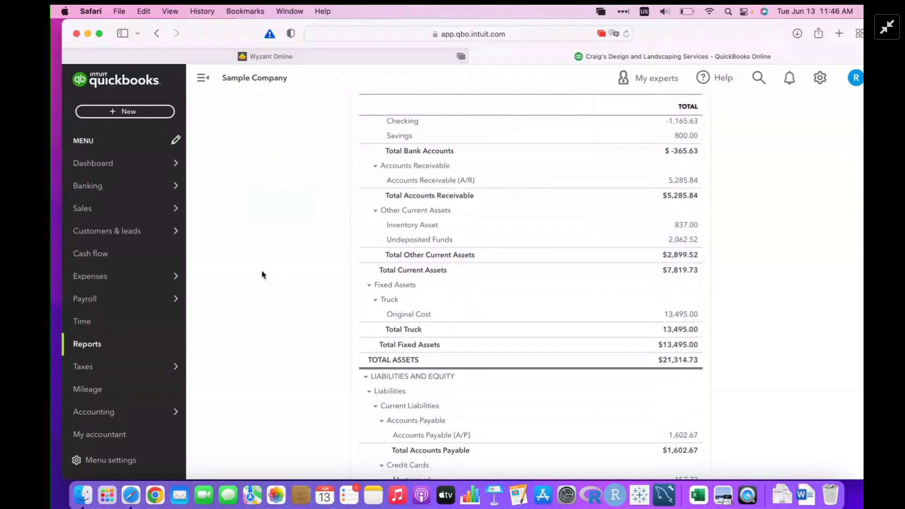
scroll(262, 274, "down", 5)
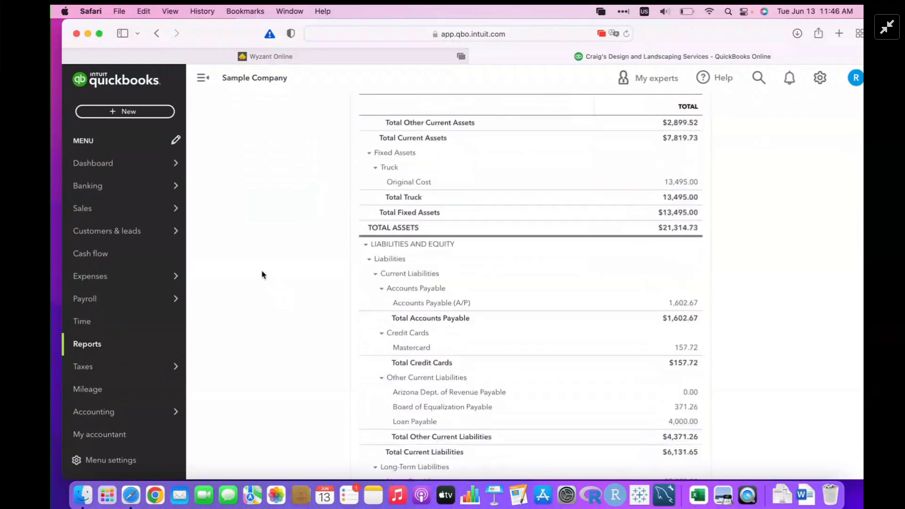
scroll(262, 272, "up", 10)
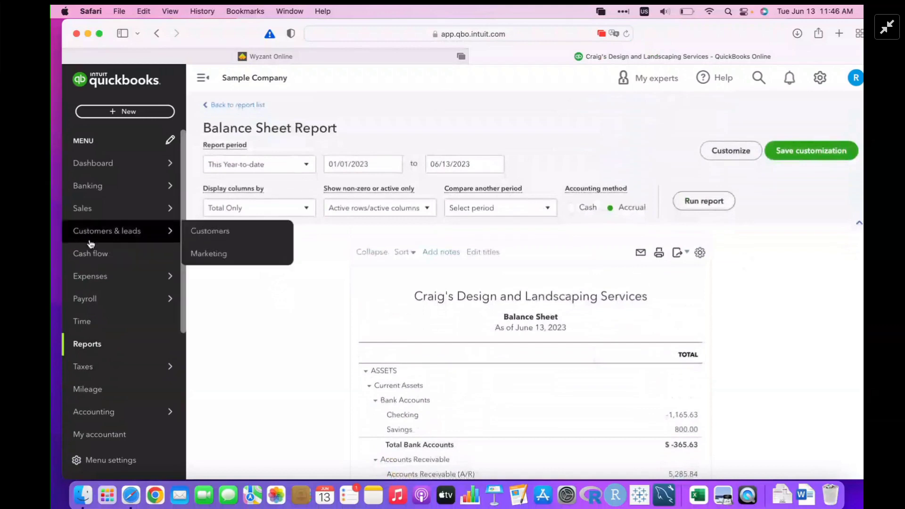
Check the expense transactions list for the saved expense and switch to the Wyzant Online whiteboard.
left_click(91, 279)
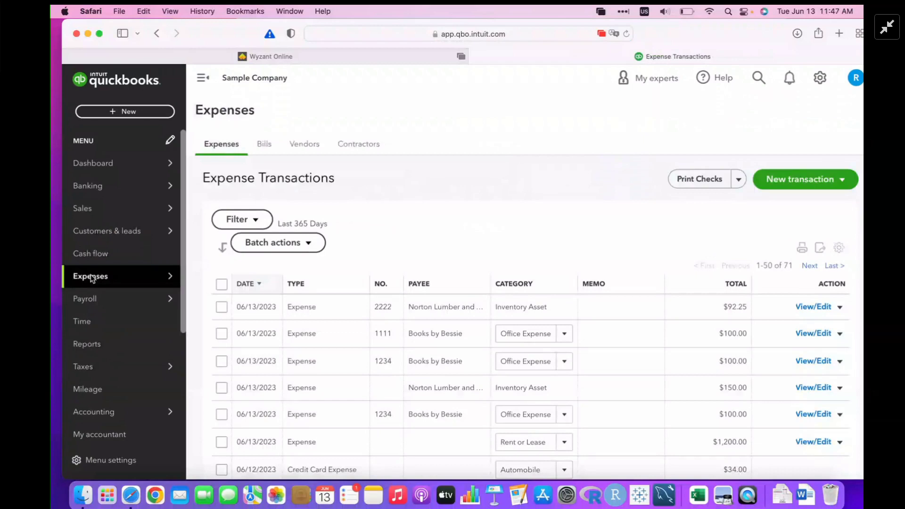
left_click(382, 59)
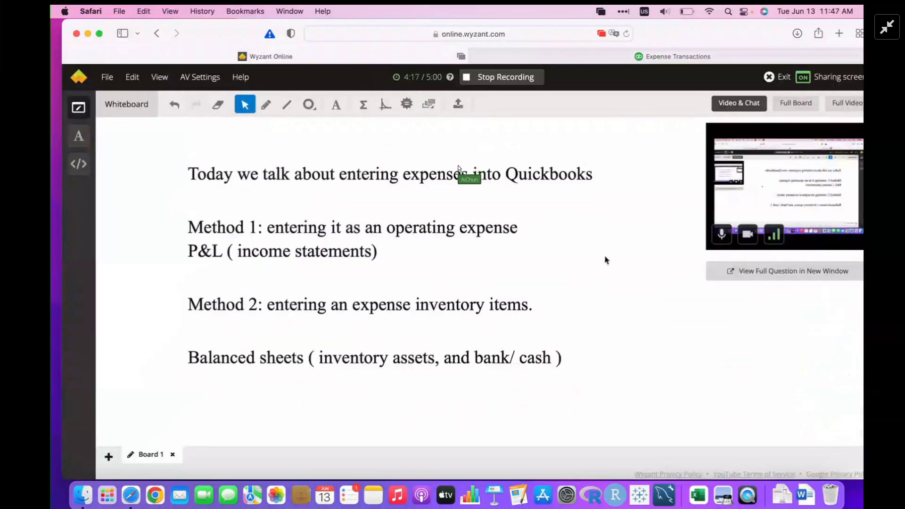